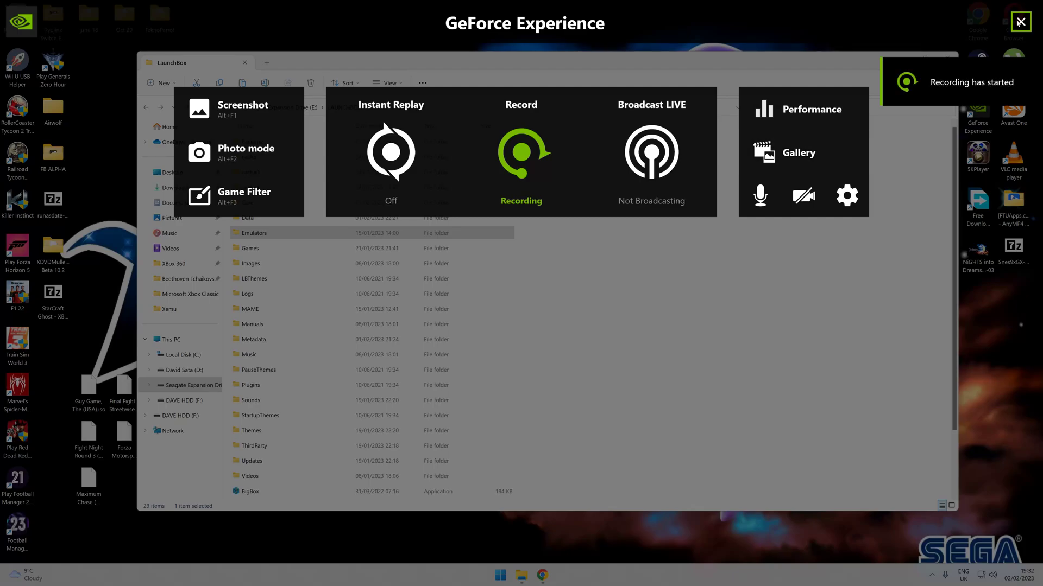
# - Close the recording overlay and open the Xemu folder inside LaunchBox's Emulators\Xbox folder
pyautogui.click(1021, 22)
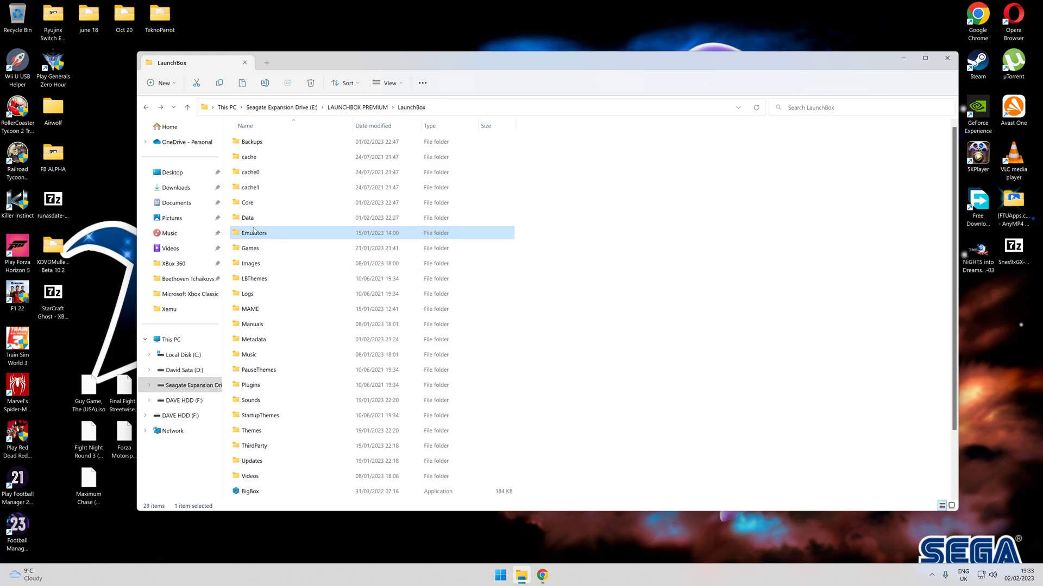
pyautogui.click(559, 238)
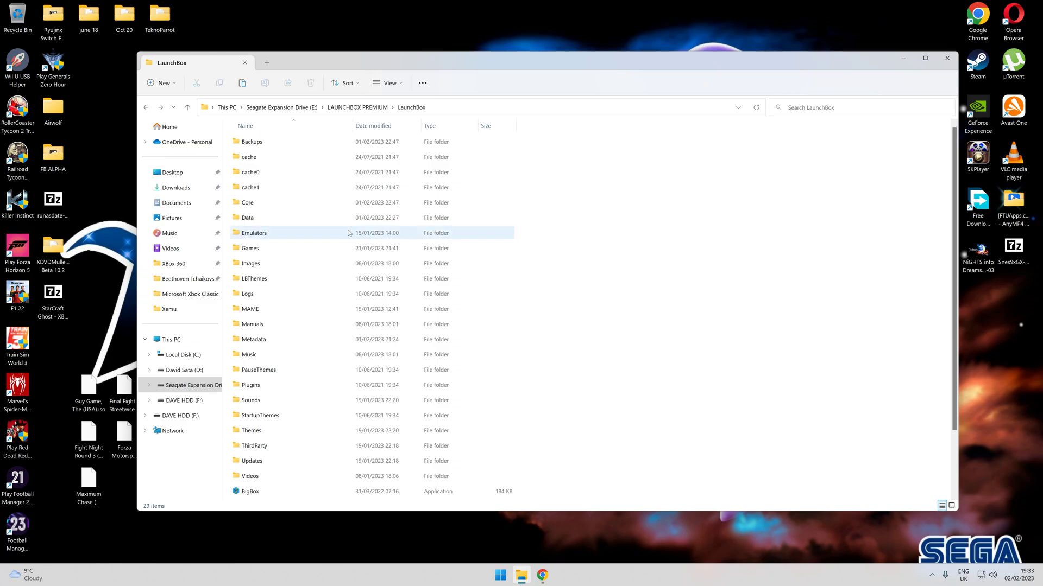
pyautogui.doubleClick(306, 233)
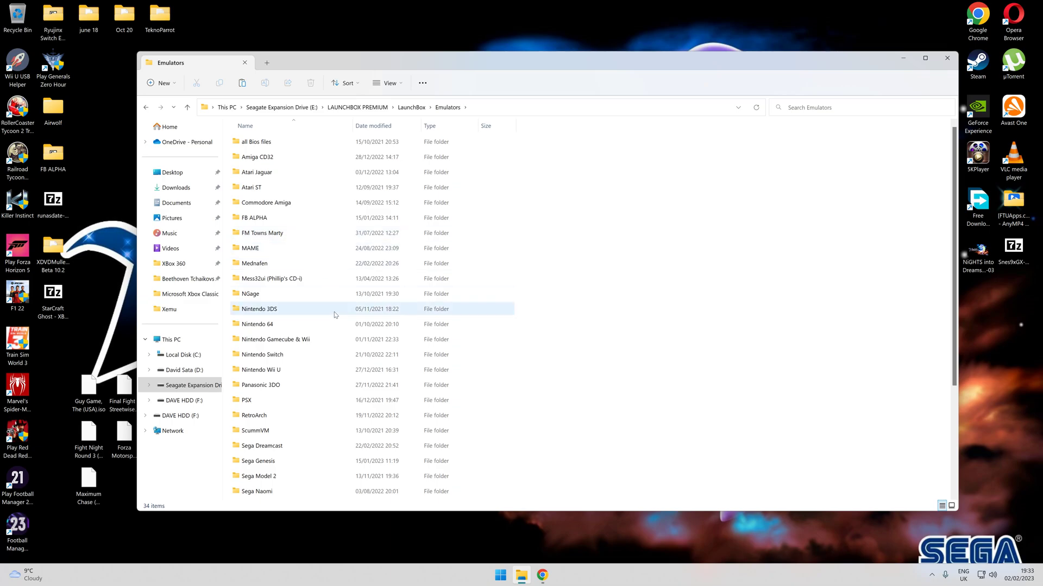
pyautogui.scroll(-3, 297, 449)
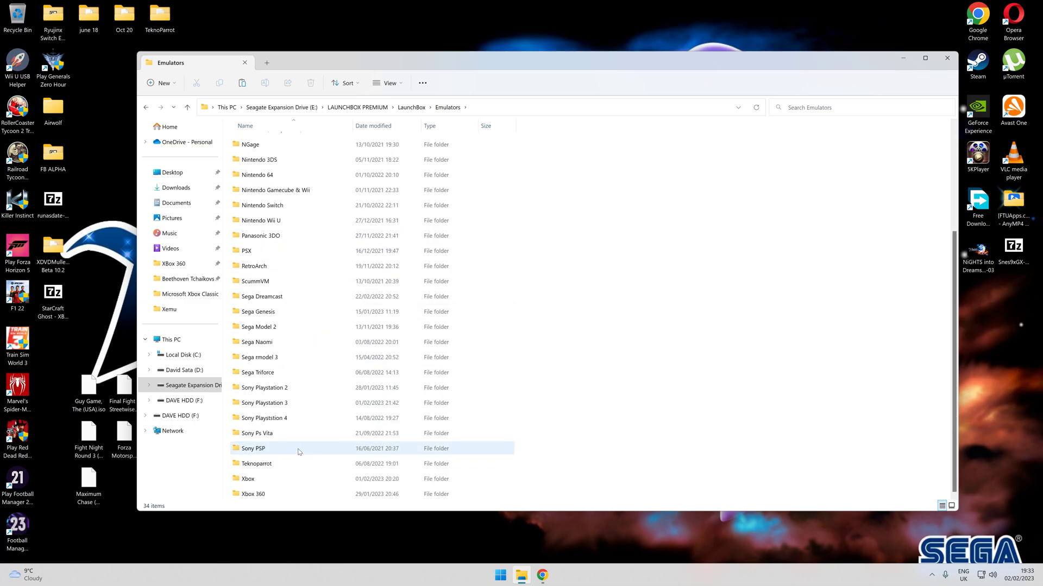
pyautogui.doubleClick(290, 482)
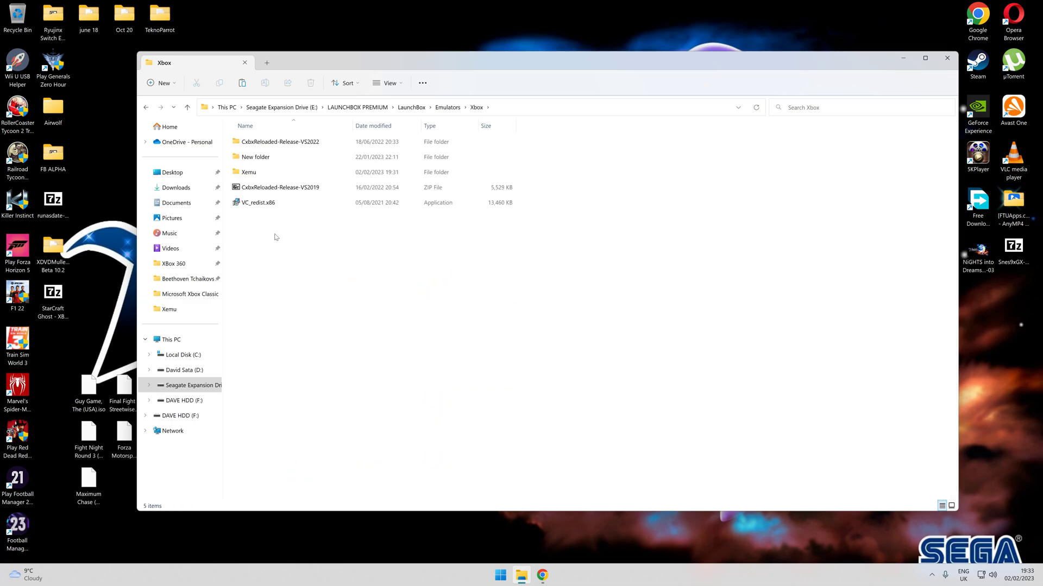
pyautogui.doubleClick(259, 172)
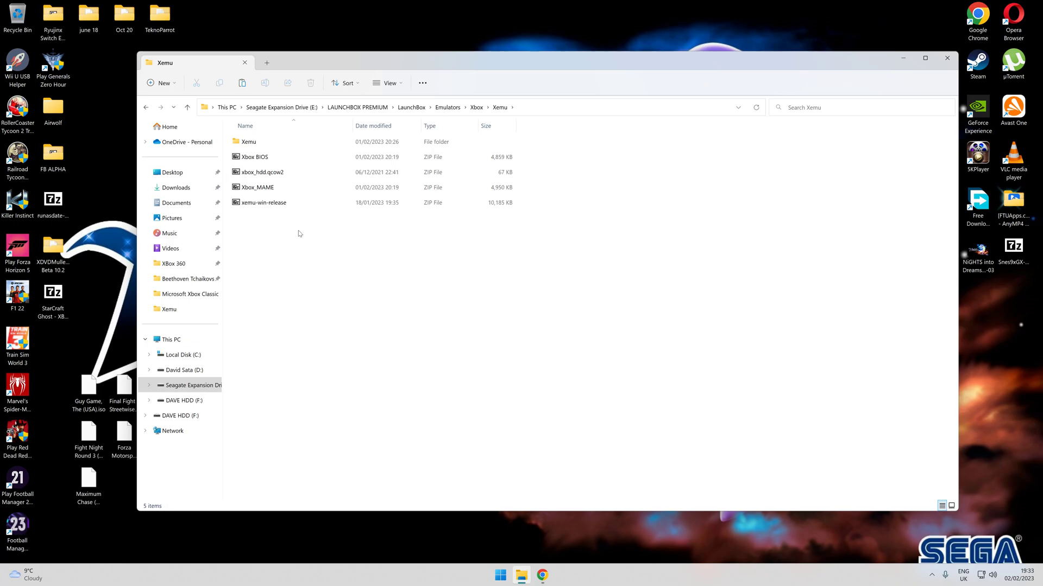
# - Review the Xbox BIOS, xbox_hdd.qcow2 and xemu-win-release archives, and check the Xemu forum post in Chrome
pyautogui.click(261, 158)
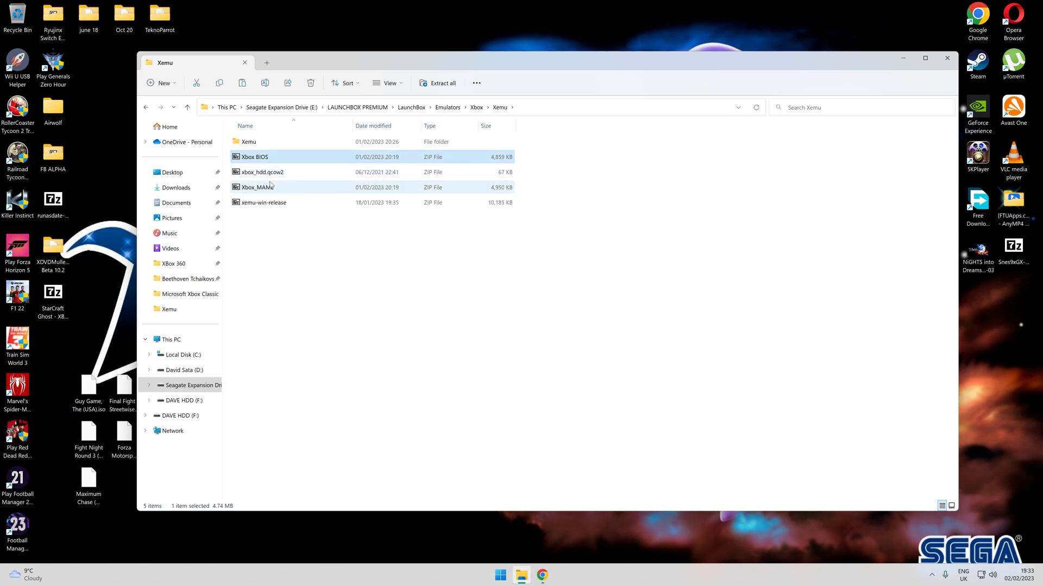
pyautogui.click(266, 173)
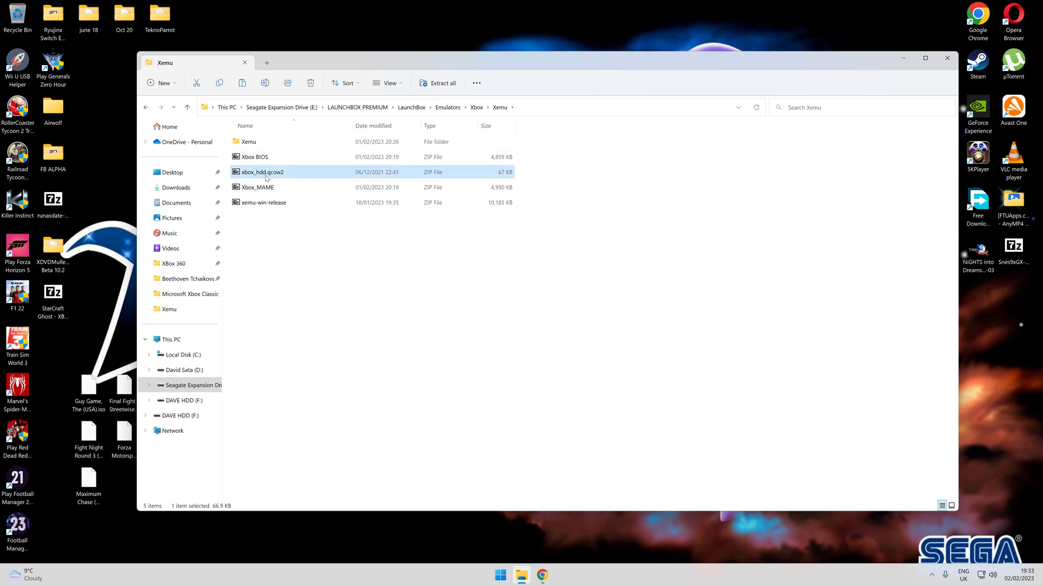
pyautogui.click(262, 204)
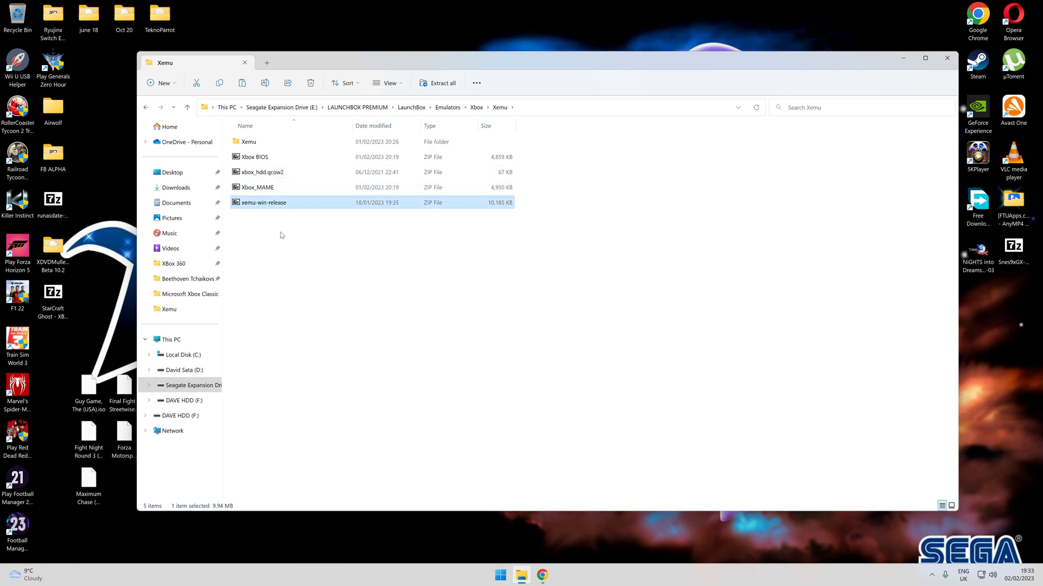
pyautogui.click(542, 575)
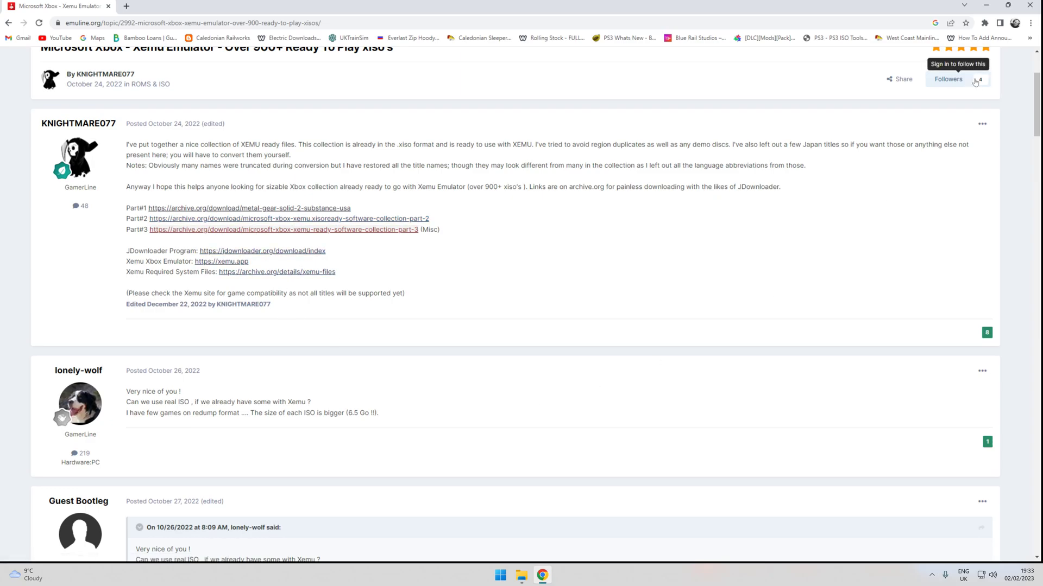
pyautogui.click(985, 5)
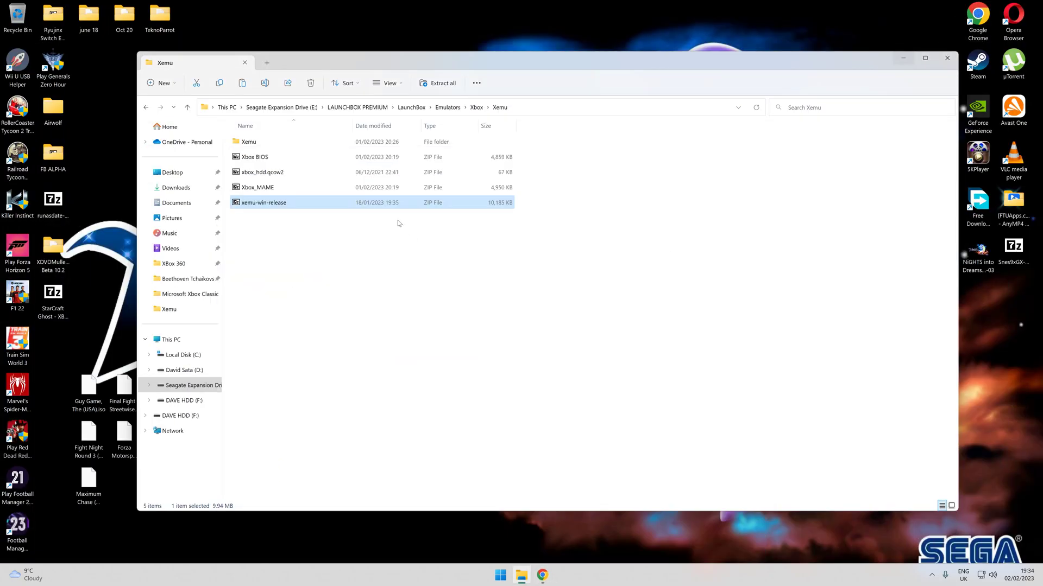
# - Return to the main LaunchBox folder in File Explorer and launch the LaunchBox application
pyautogui.hotkey('alt', 'Up')
pyautogui.hotkey('alt', 'Up')
pyautogui.hotkey('alt', 'Up')
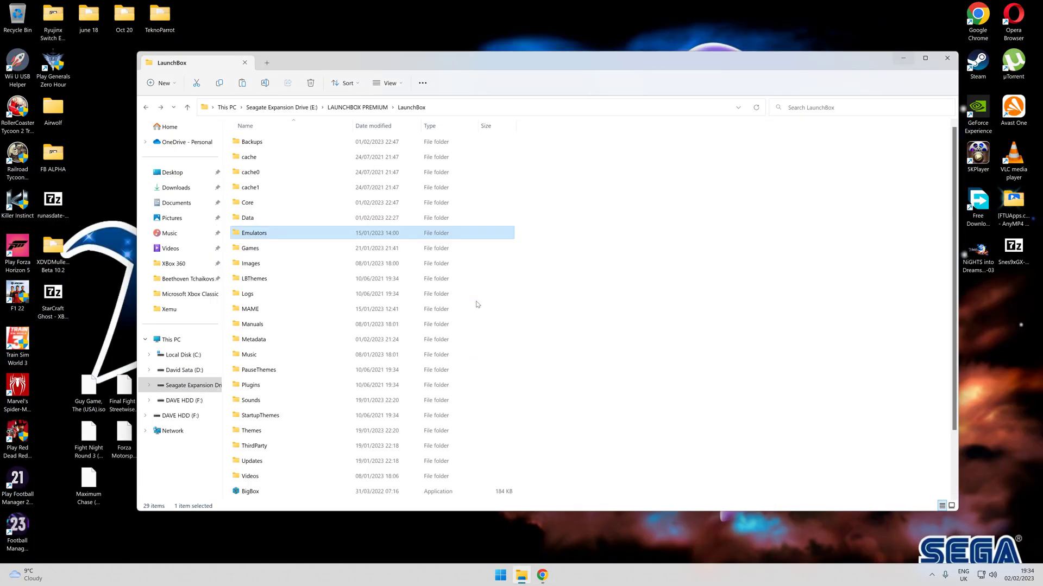
pyautogui.scroll(-2, 477, 305)
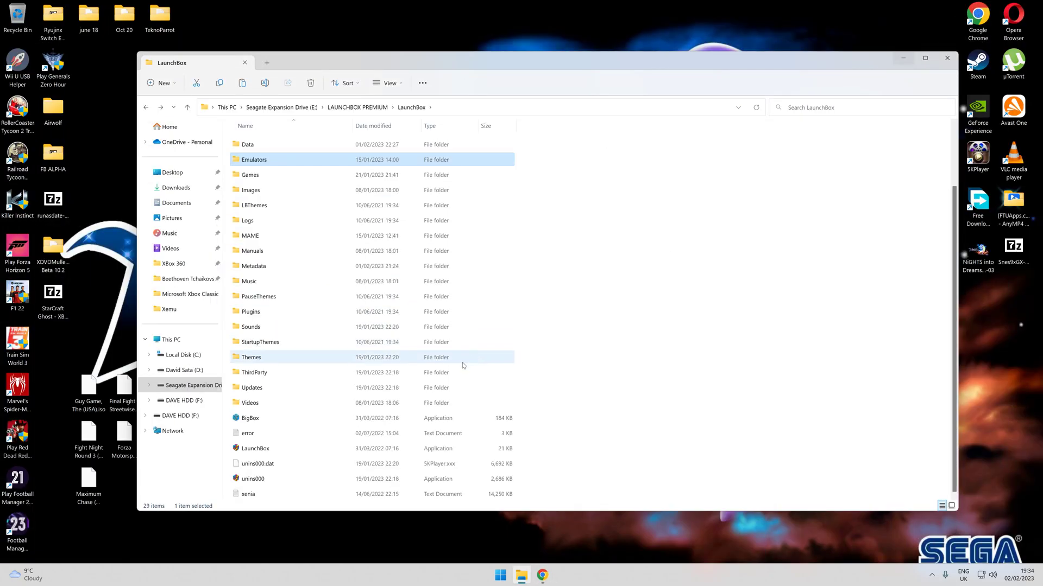
pyautogui.doubleClick(287, 446)
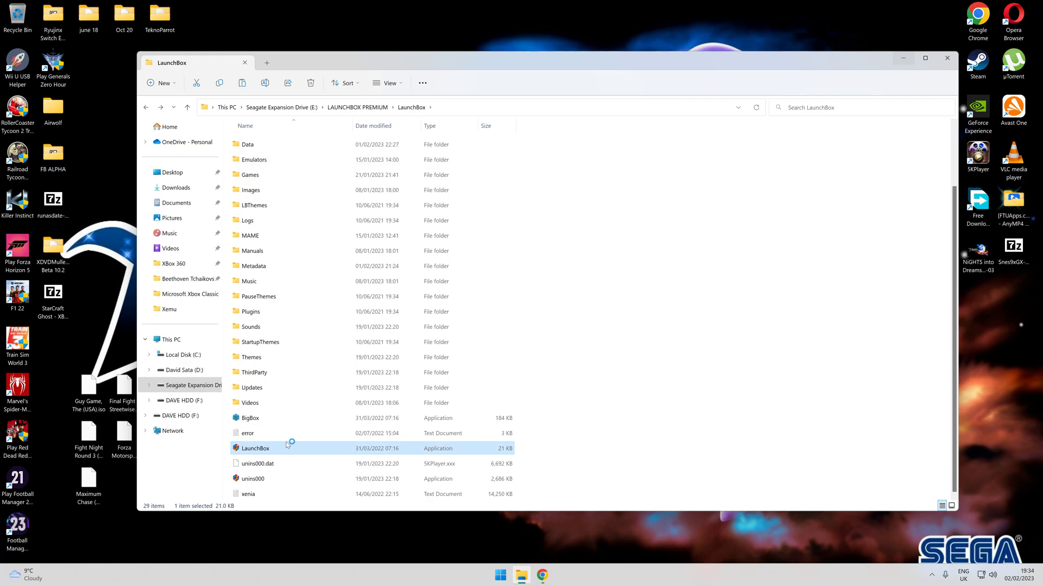
# - Minimise LaunchBox once loaded, and start the xemu application from Emulators\Xbox\Xemu\Xemu
pyautogui.doubleClick(285, 163)
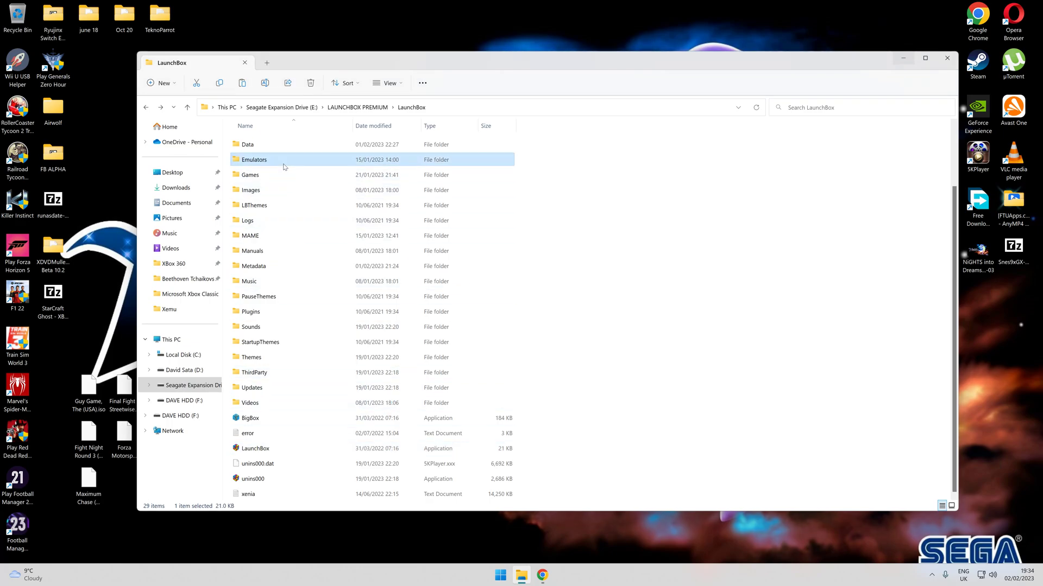
pyautogui.scroll(-1, 340, 381)
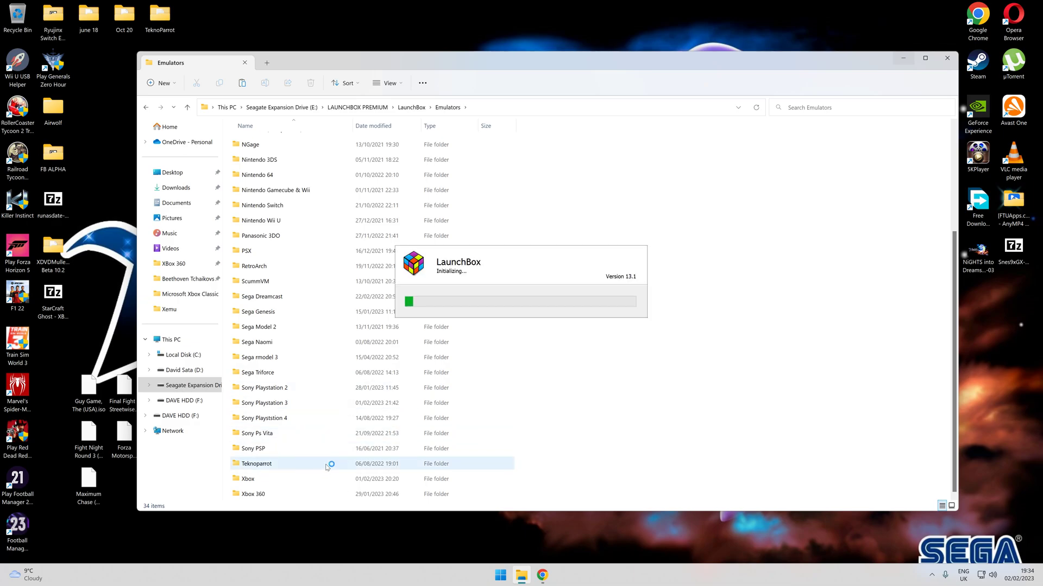
pyautogui.doubleClick(291, 483)
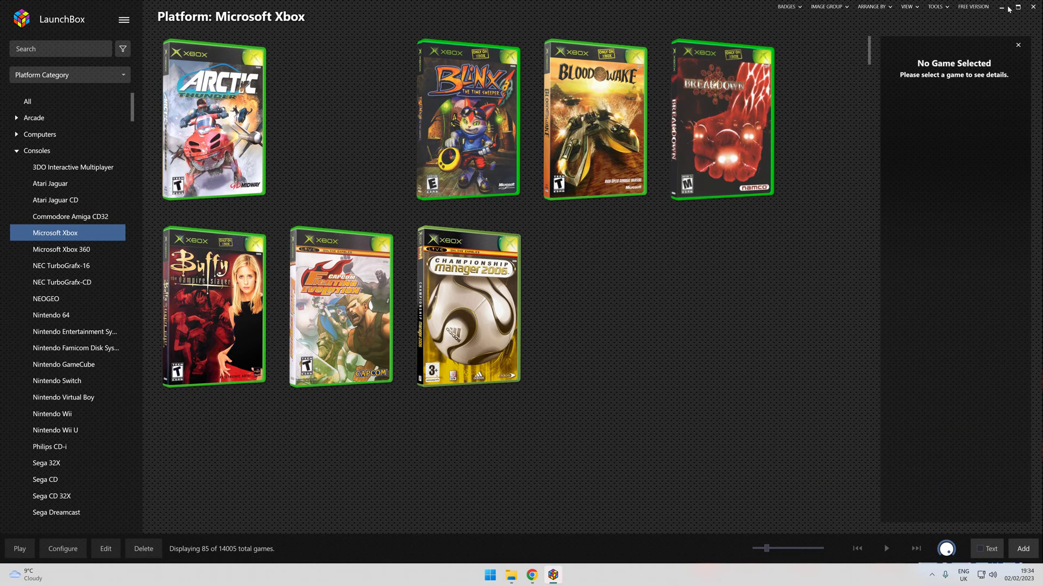
pyautogui.click(1003, 7)
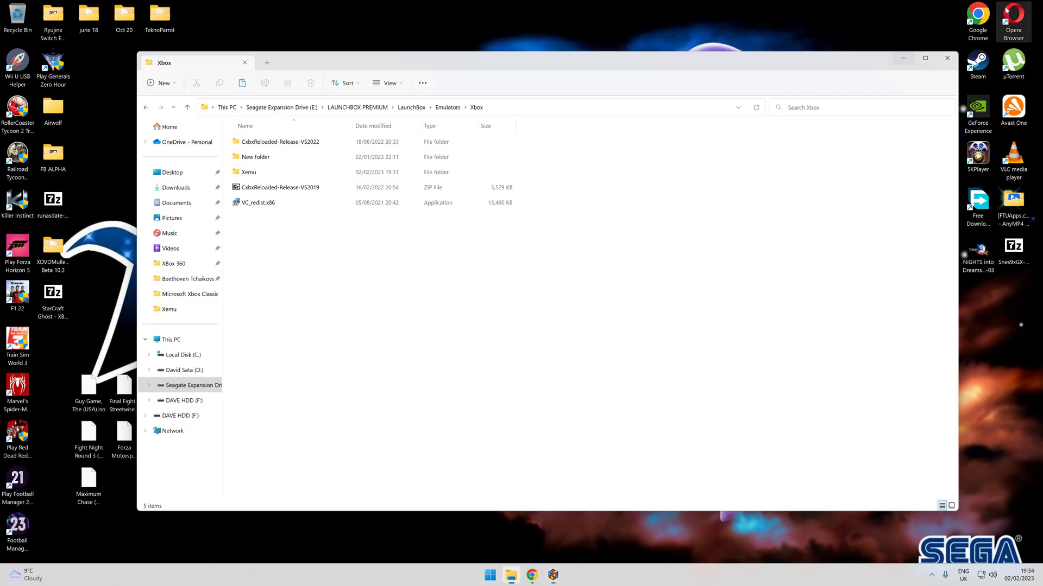
pyautogui.doubleClick(260, 172)
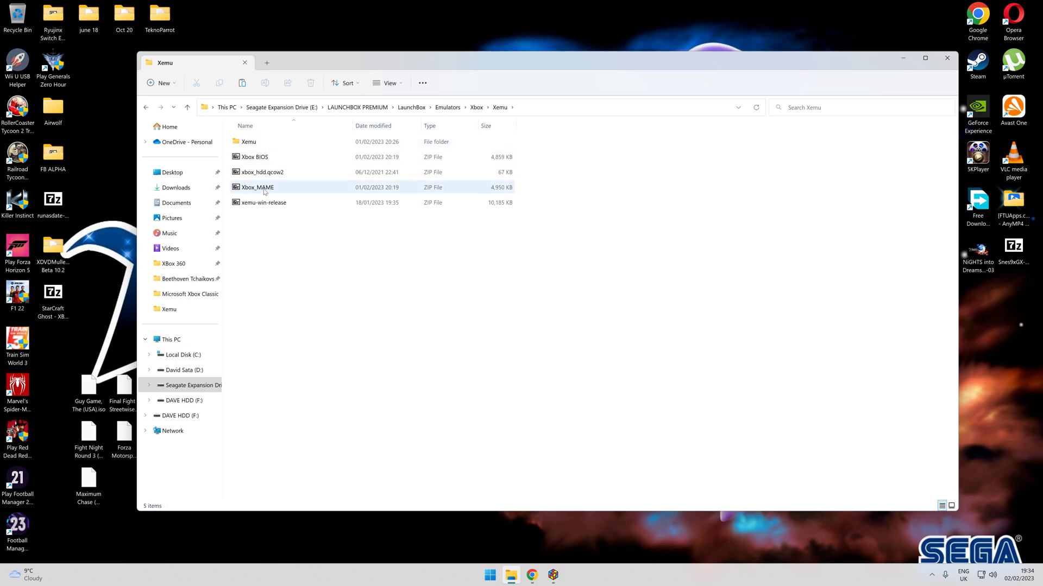
pyautogui.doubleClick(256, 145)
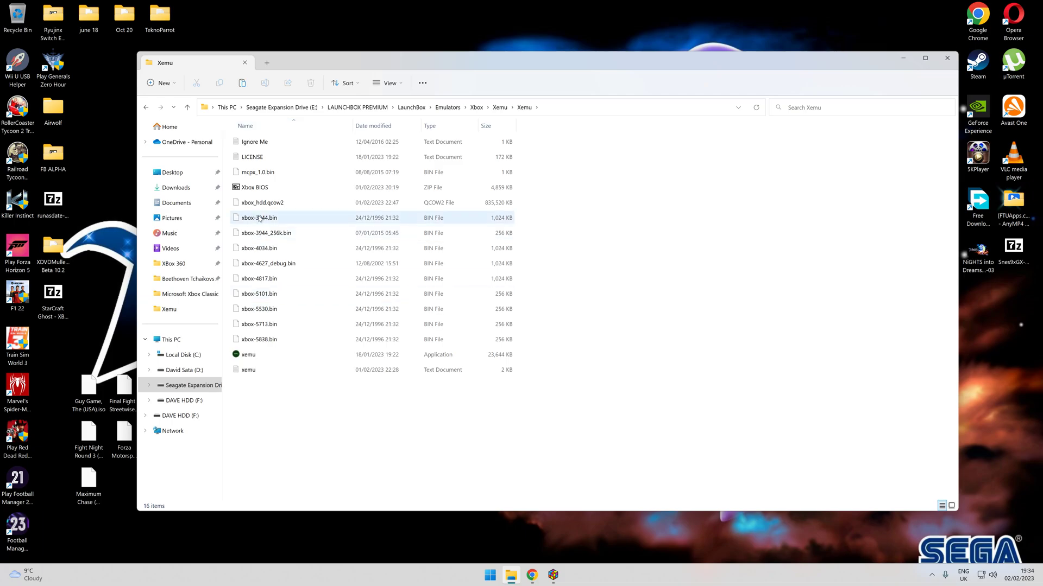
pyautogui.click(279, 357)
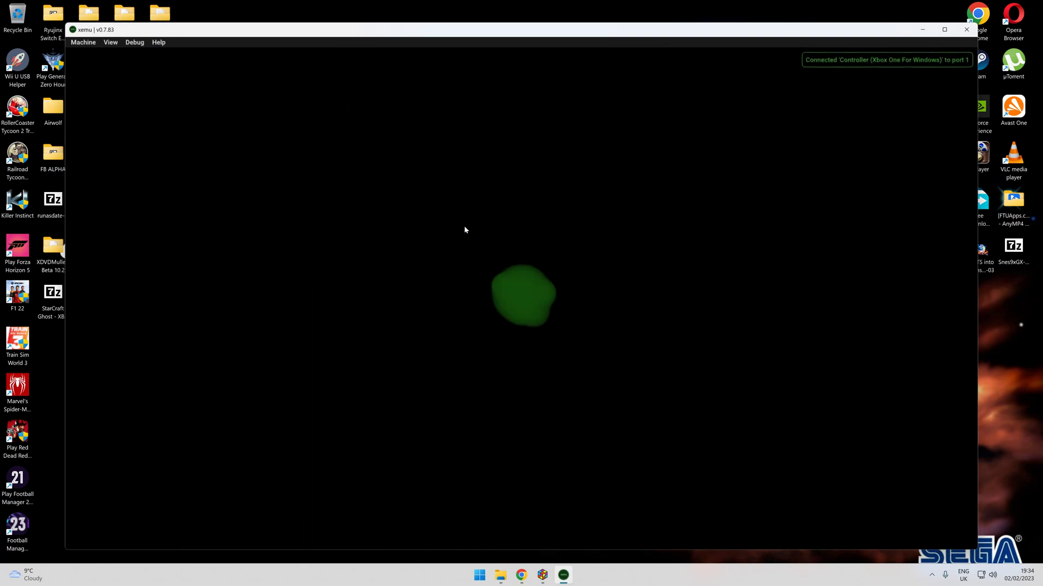
# - Check xemu's system configuration, including the MCPX Boot ROM, Flash ROM (BIOS) and Hard Disk file paths
pyautogui.click(80, 44)
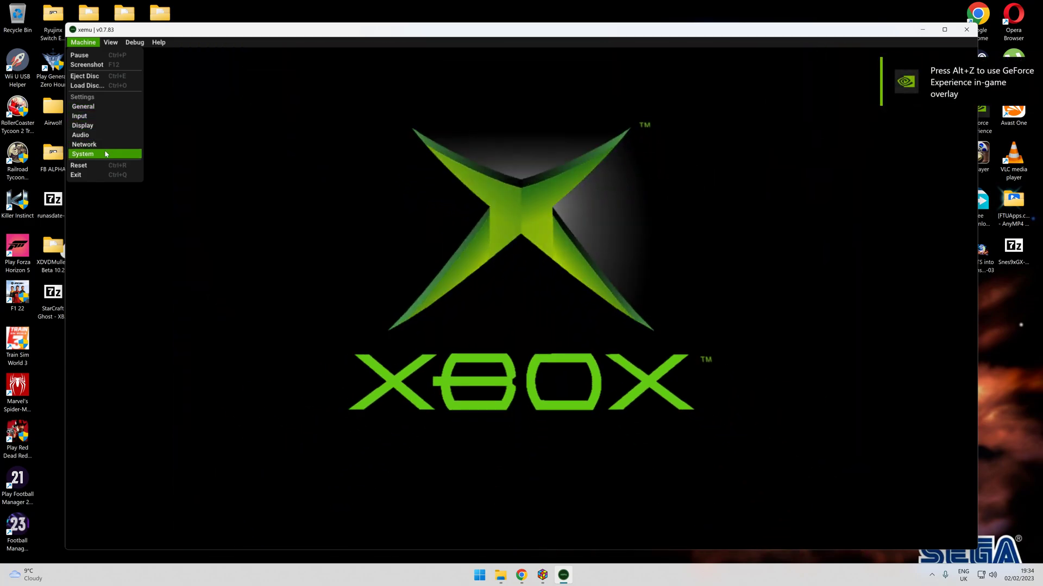
pyautogui.click(106, 155)
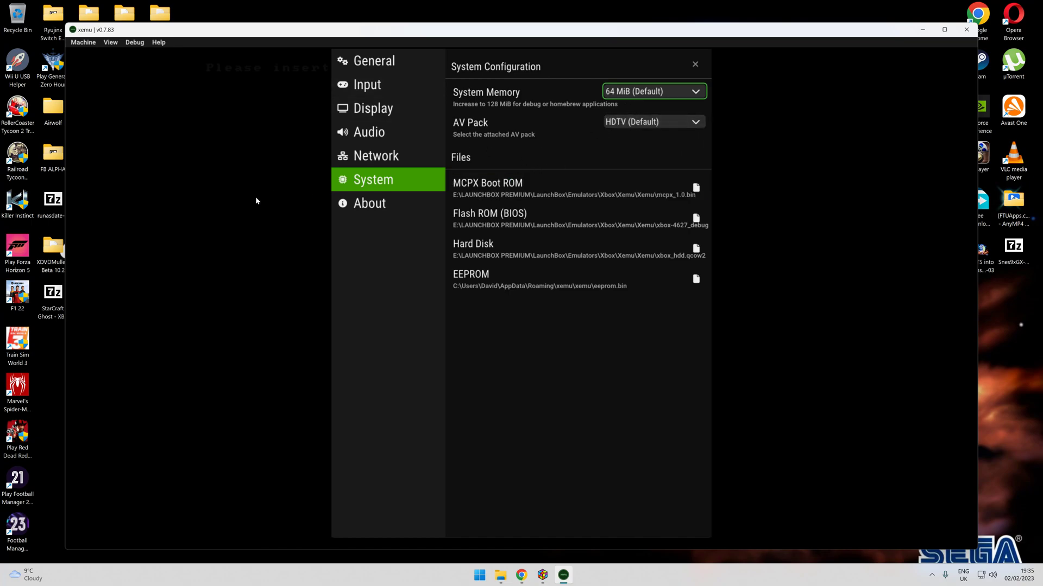
pyautogui.click(695, 64)
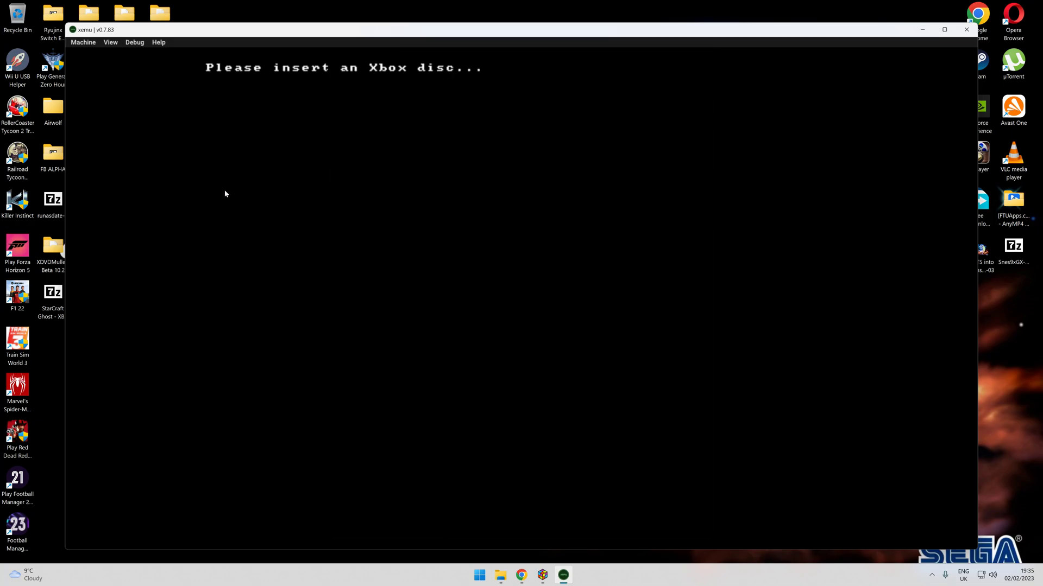
# - Load the disc image Fight Night Round 3 (USA).iso from the Desktop into xemu
pyautogui.click(84, 44)
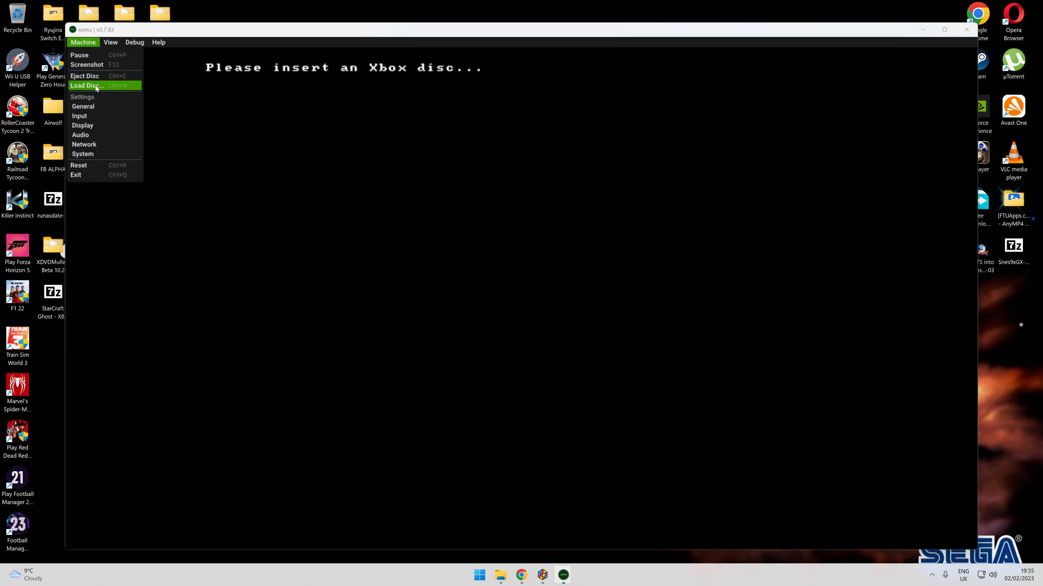
pyautogui.click(87, 86)
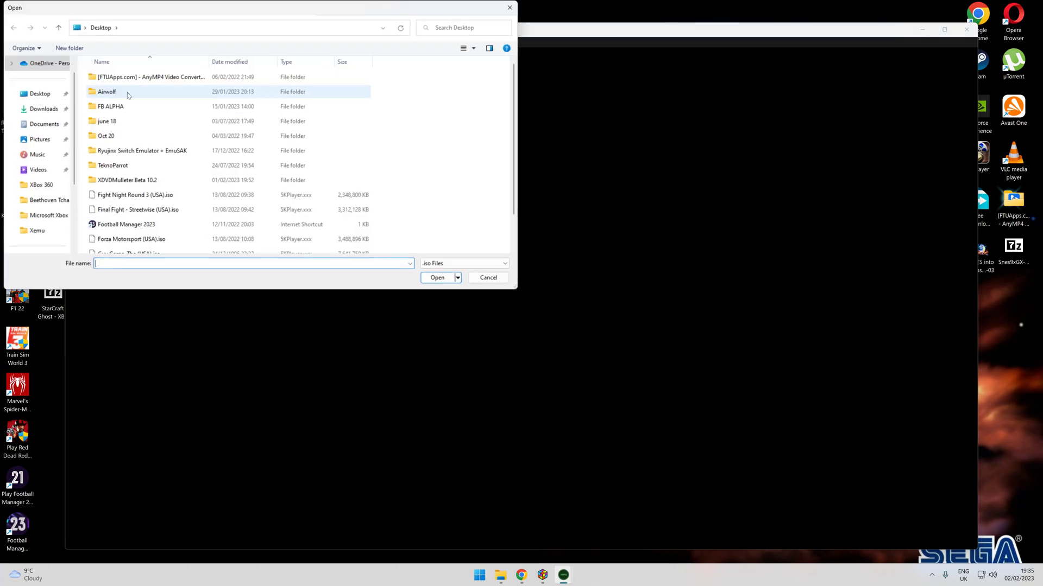
pyautogui.click(133, 195)
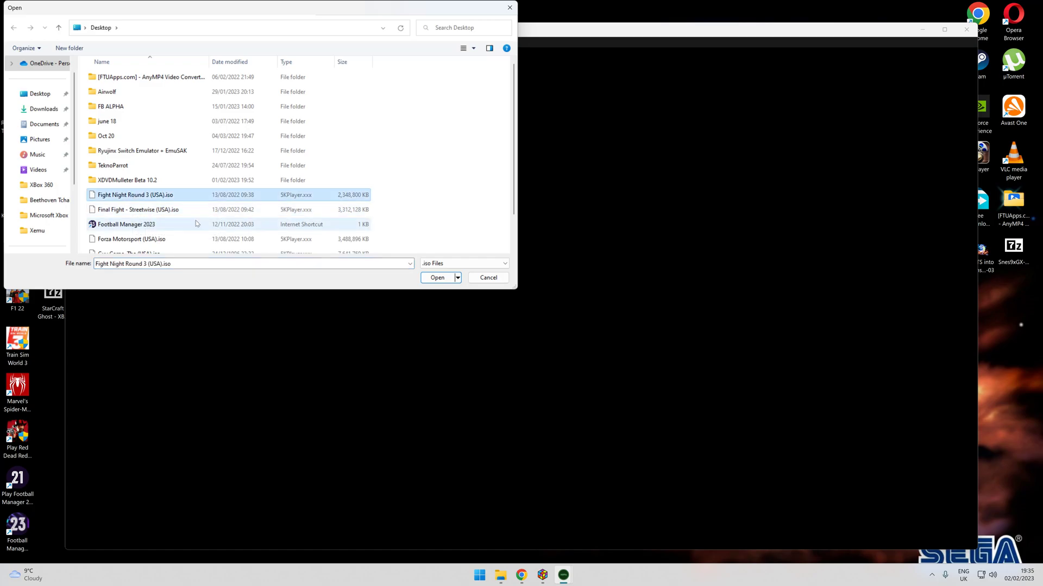
pyautogui.click(437, 278)
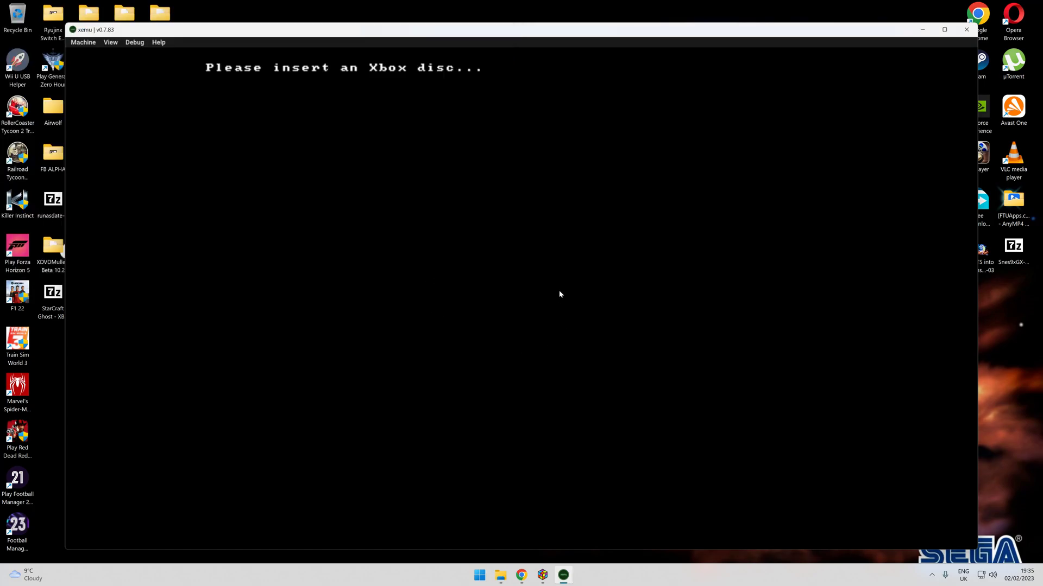
# - Exit xemu and relaunch it from its folder to boot the loaded disc
pyautogui.moveTo(480, 37); pyautogui.dragTo(486, 22)
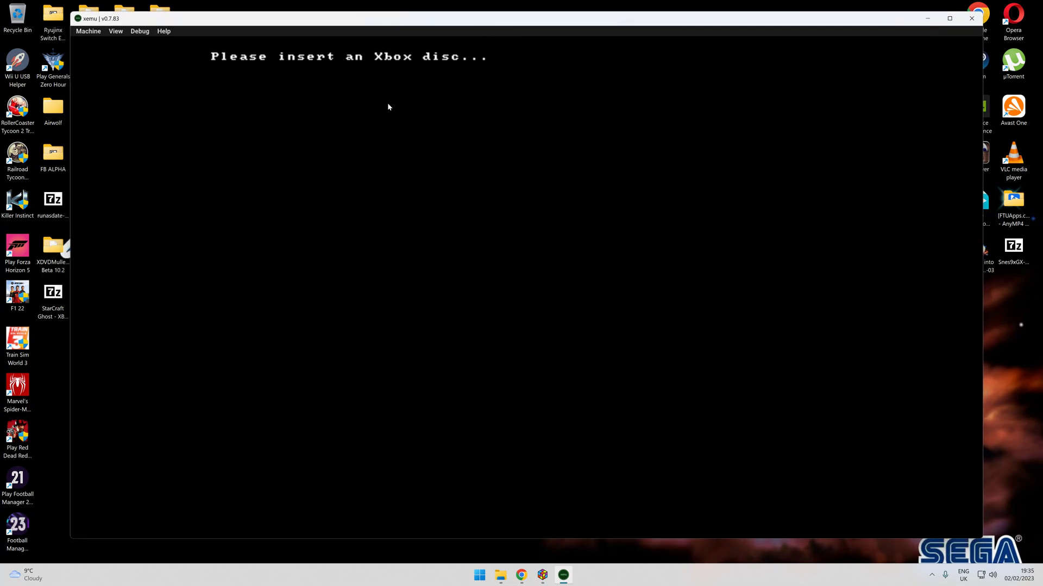
pyautogui.click(95, 32)
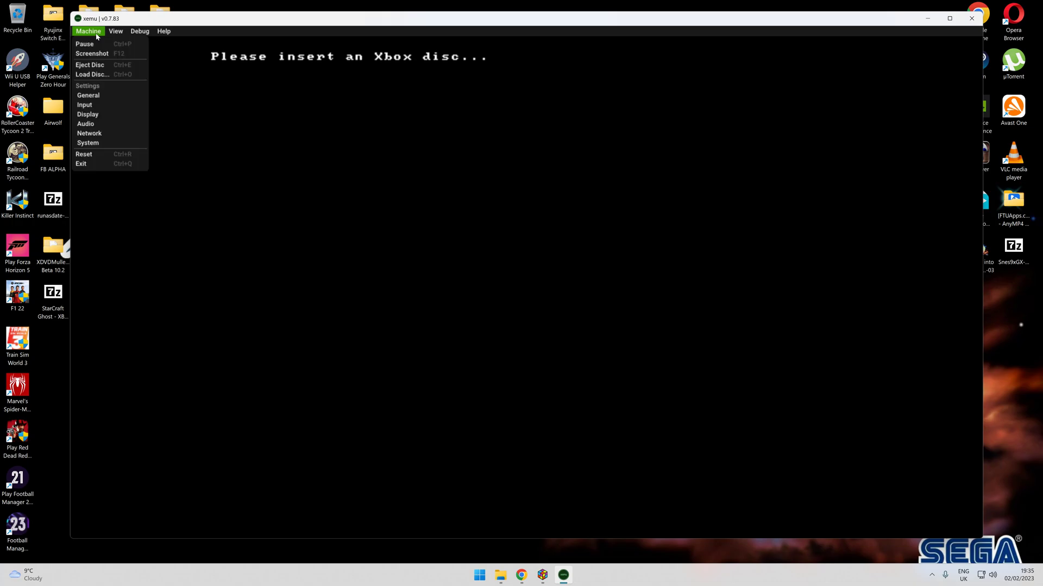
pyautogui.click(89, 165)
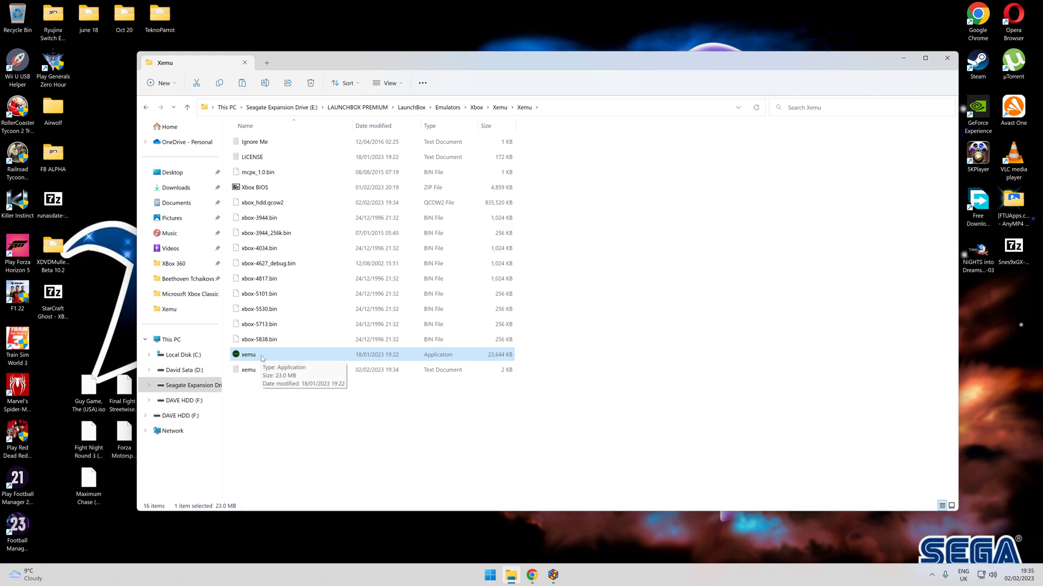
pyautogui.doubleClick(261, 357)
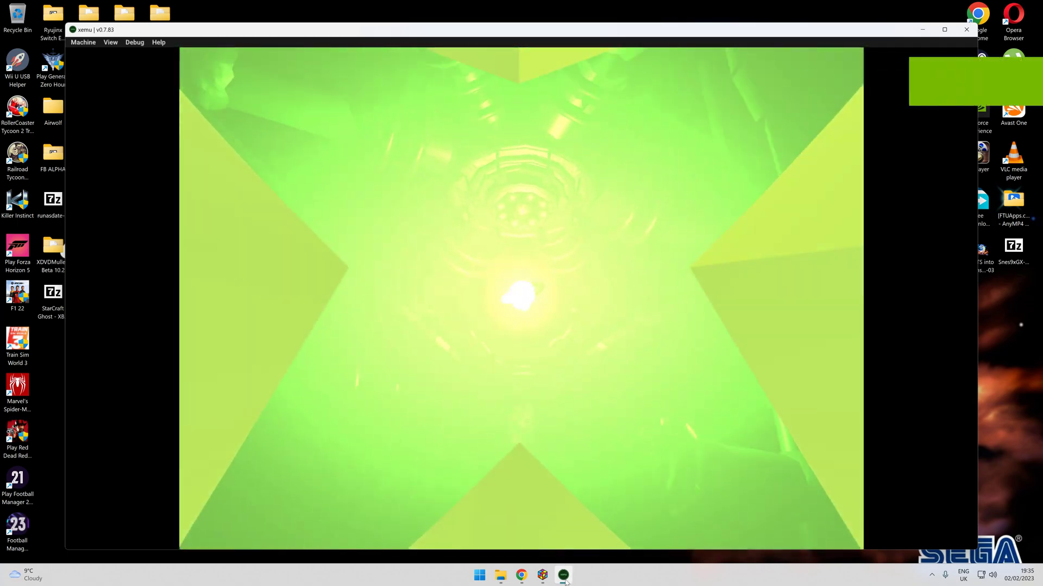
# - Exit xemu while the game's intro is running
pyautogui.moveTo(564, 577)
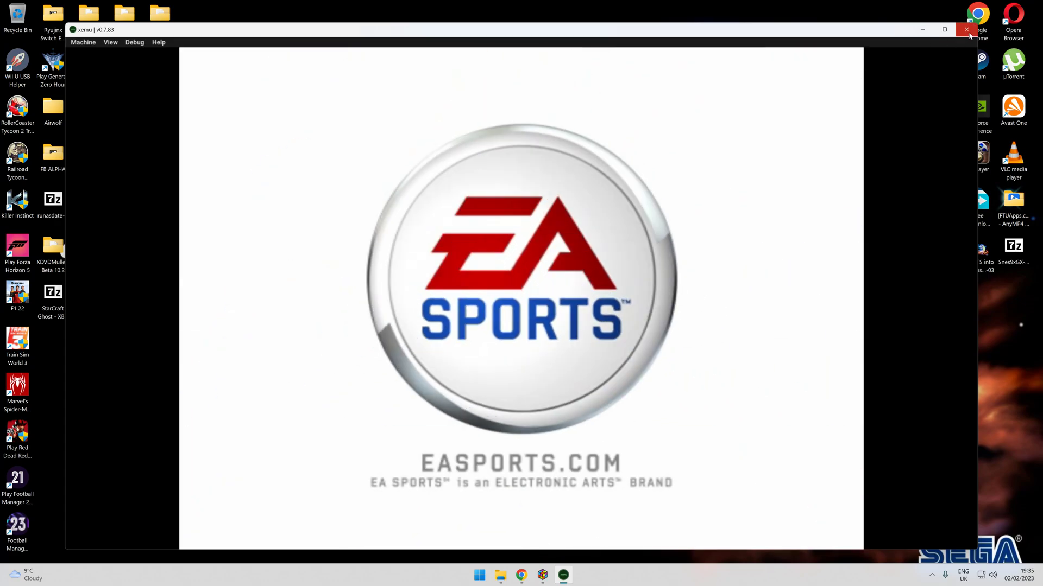
pyautogui.click(84, 43)
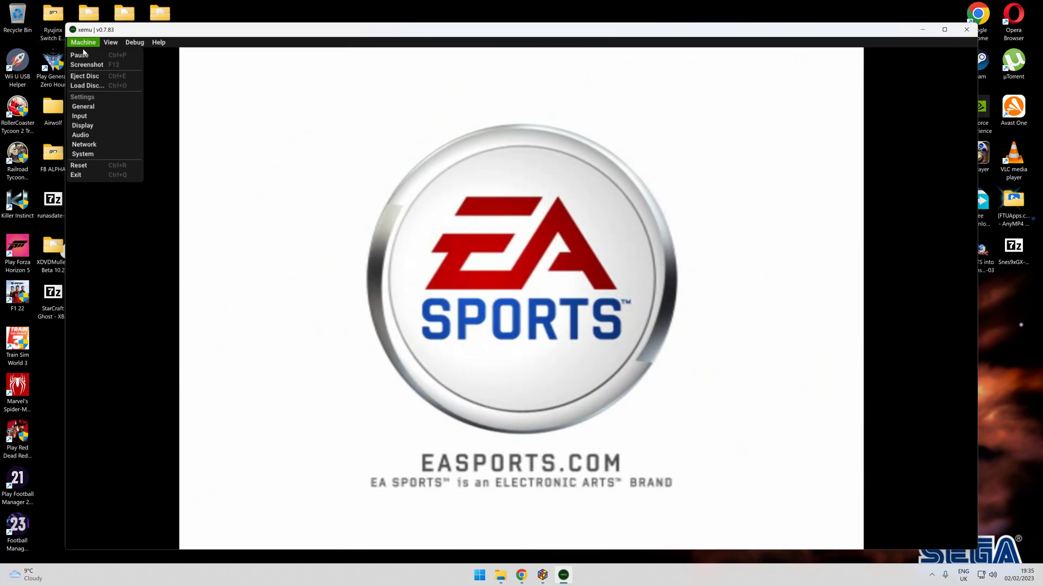
pyautogui.click(85, 174)
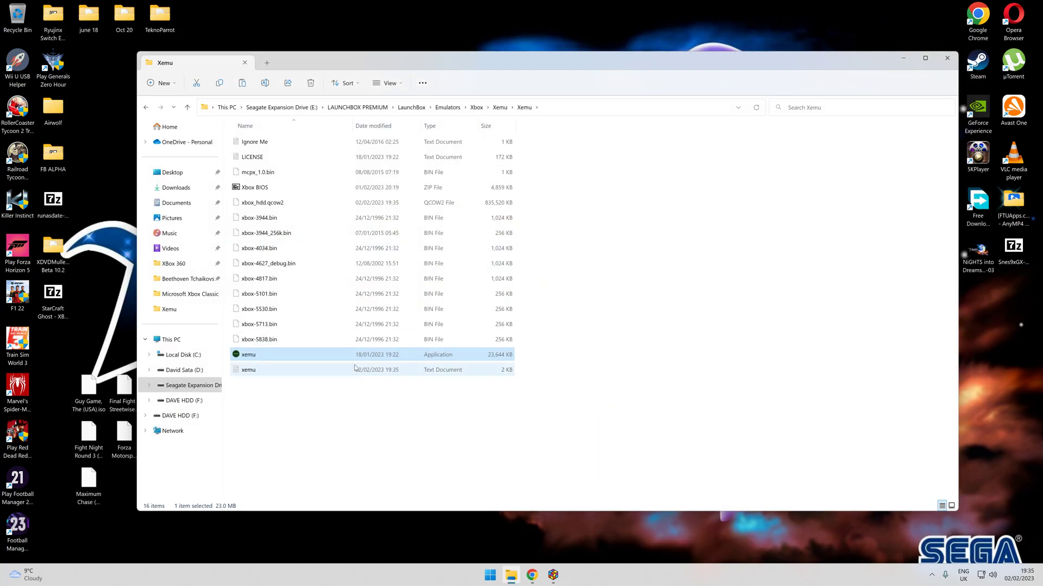
# - Relaunch xemu from its folder, eject the loaded disc and ignore the assertion error
pyautogui.doubleClick(270, 356)
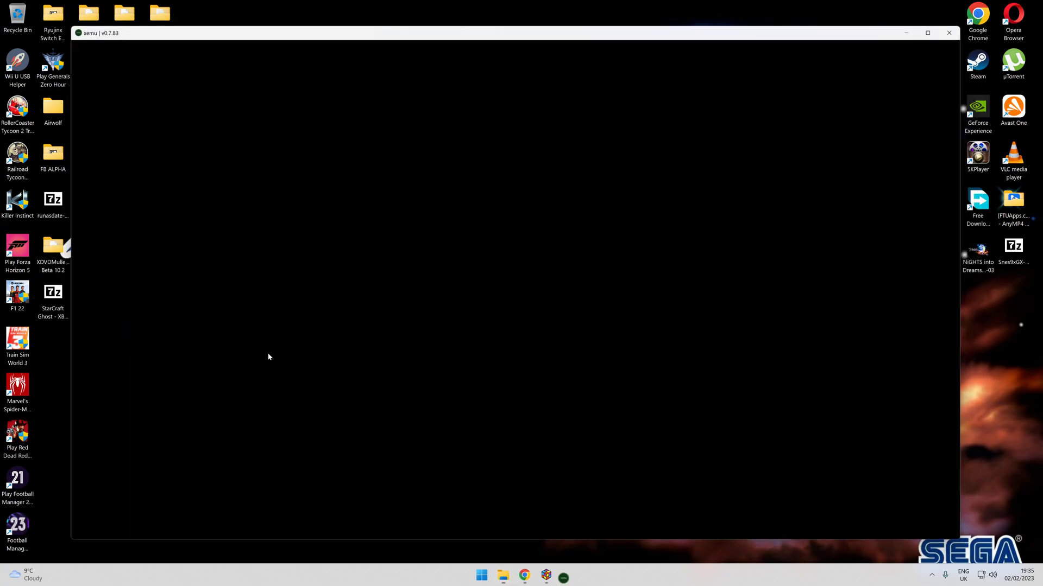
pyautogui.click(83, 44)
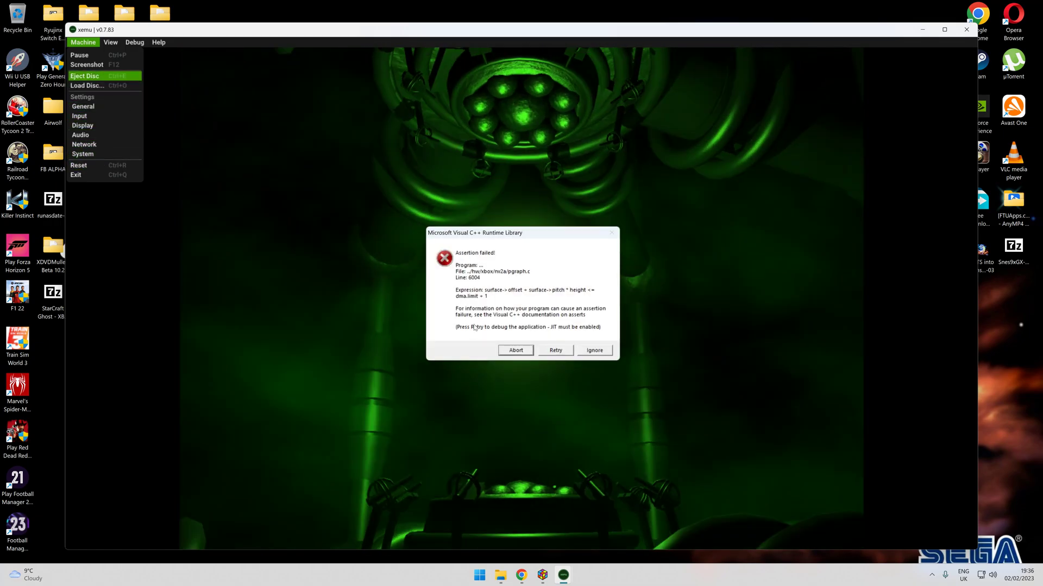
pyautogui.click(593, 352)
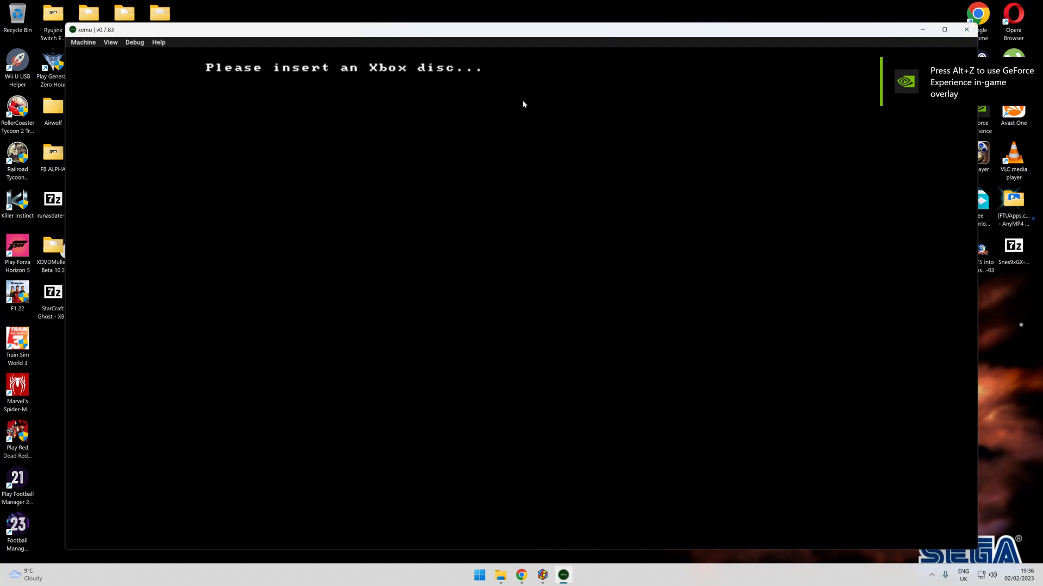
# - Check the system file paths in xemu and find the BIOS file xbox-4627_debug.bin in the Xemu folder
pyautogui.click(84, 42)
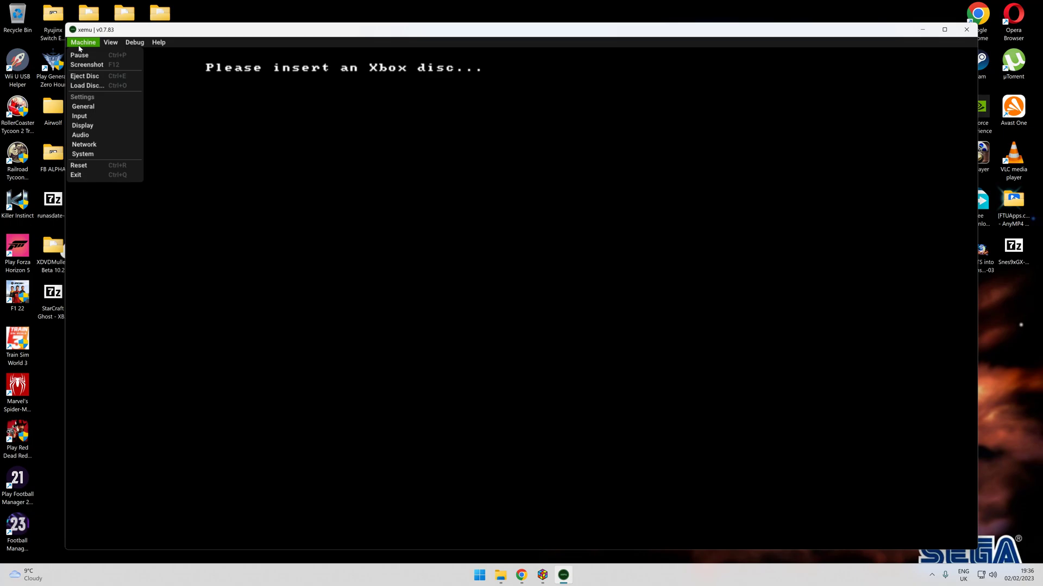
pyautogui.click(105, 155)
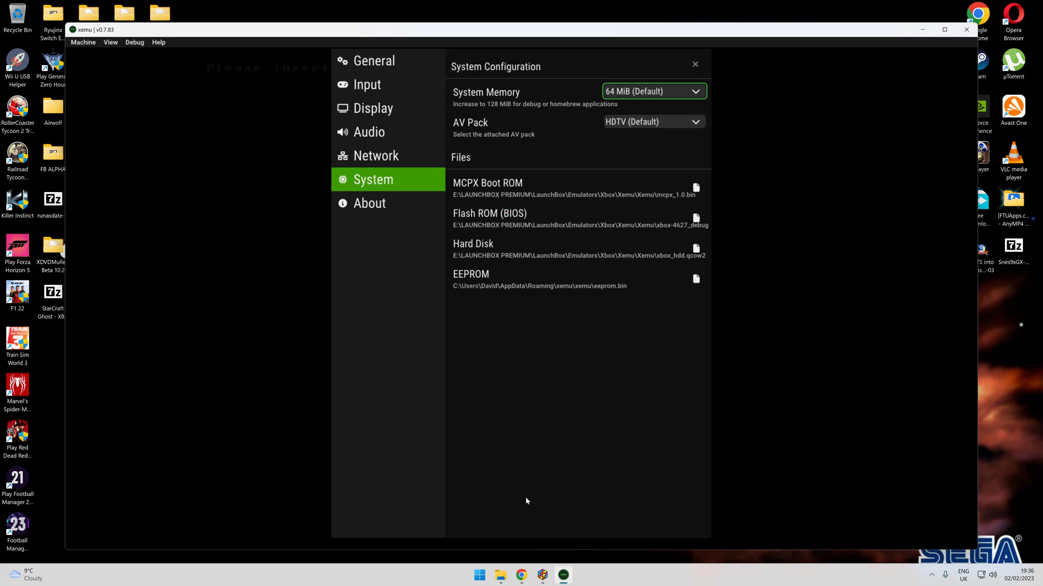
pyautogui.click(500, 575)
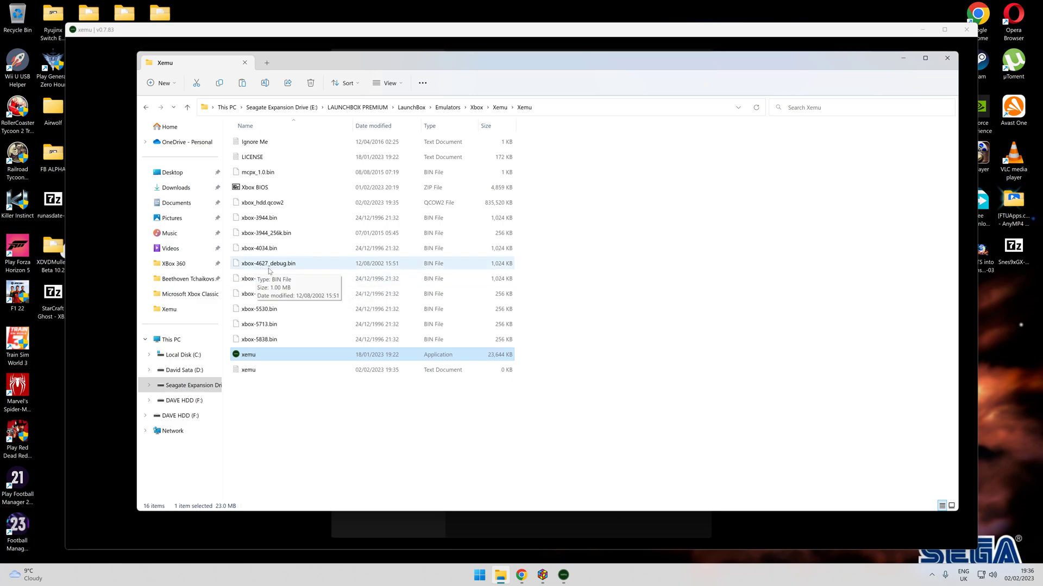
pyautogui.click(268, 267)
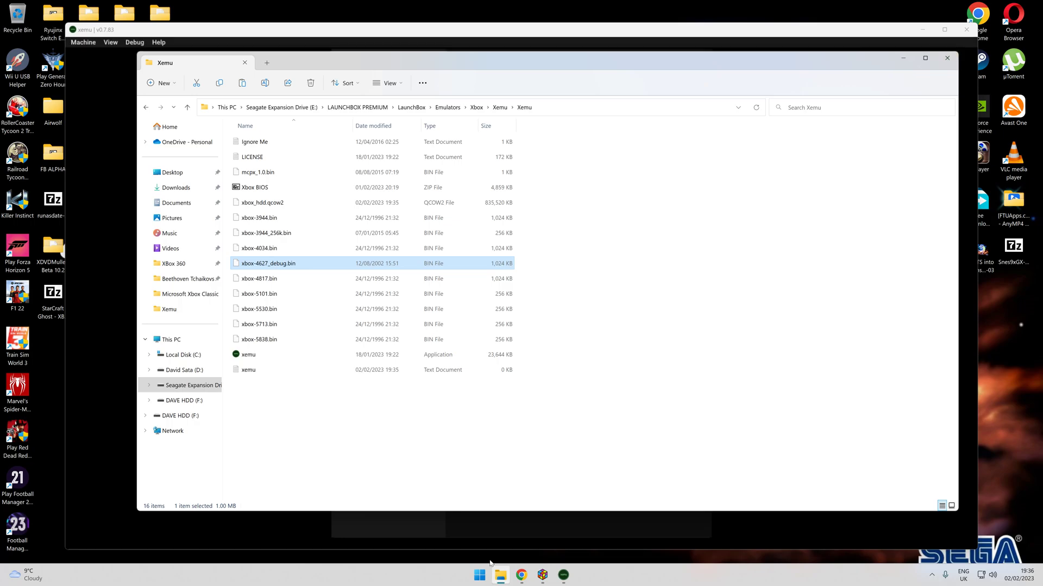
# - Switch to LaunchBox and open the Xemu entry of the emulator manager for editing
pyautogui.click(545, 573)
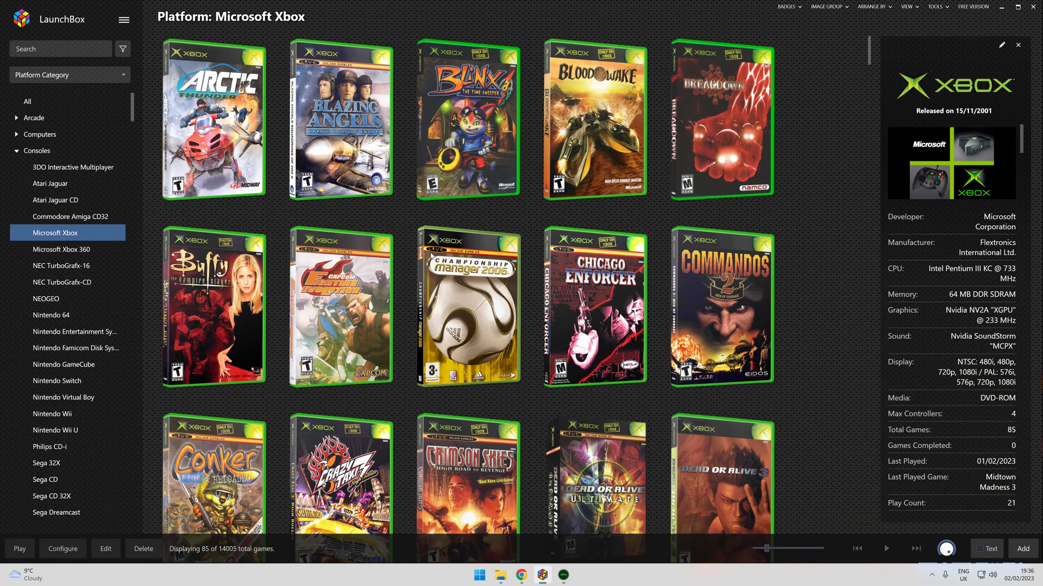
pyautogui.click(126, 21)
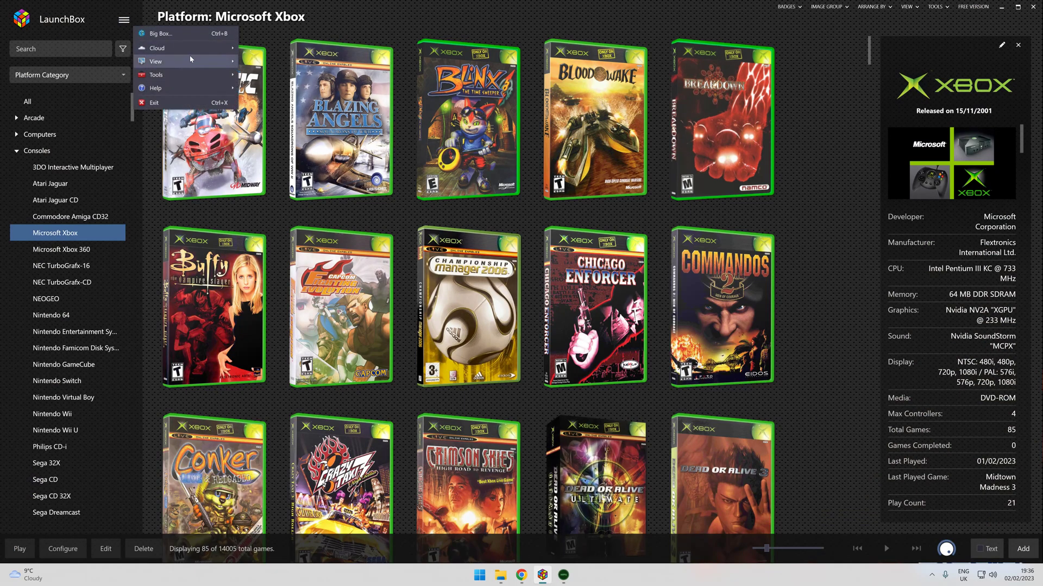
pyautogui.moveTo(214, 79)
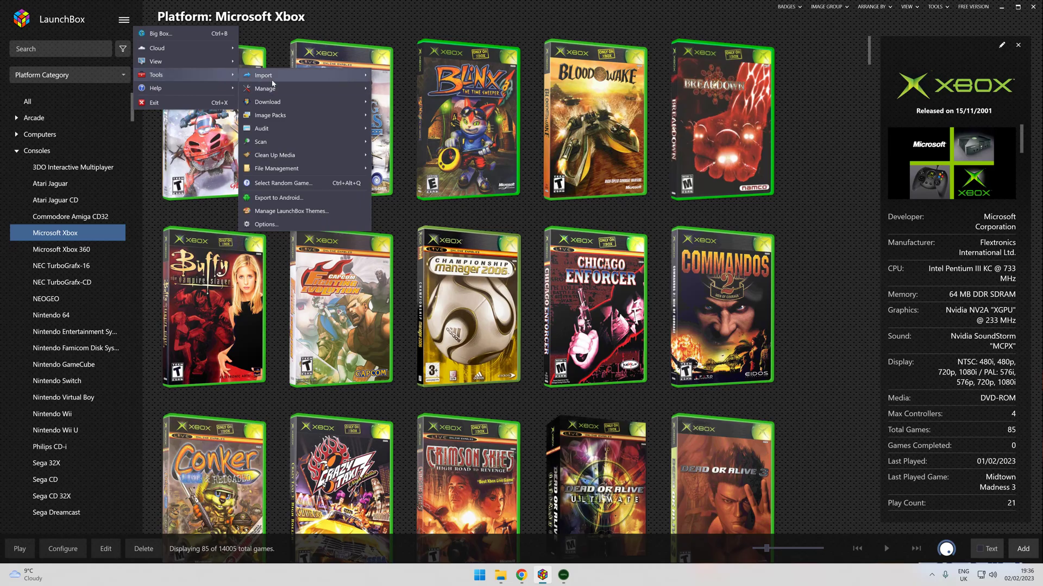
pyautogui.moveTo(281, 95)
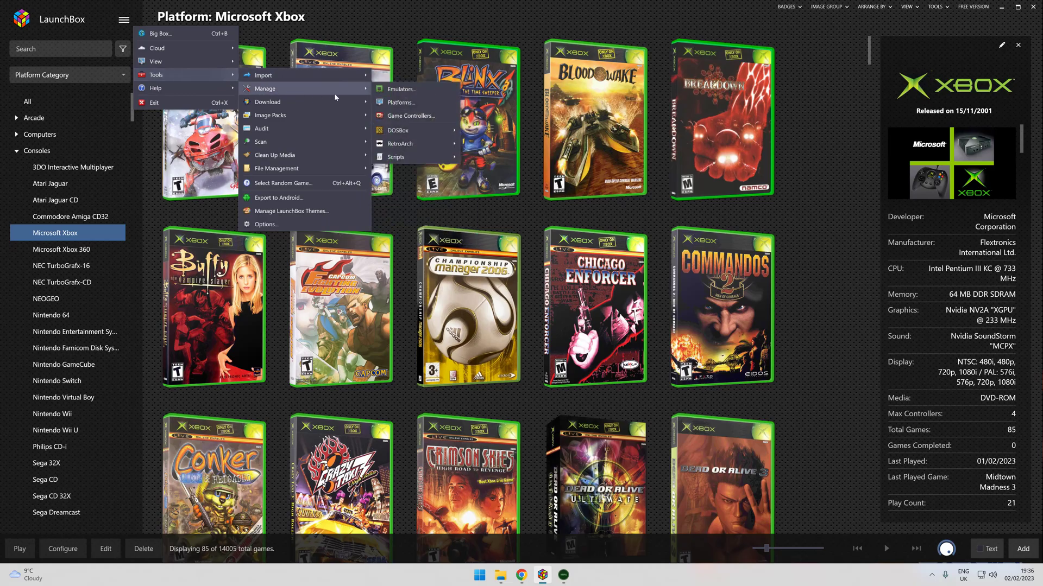
pyautogui.click(383, 91)
pyautogui.scroll(-10, 456, 237)
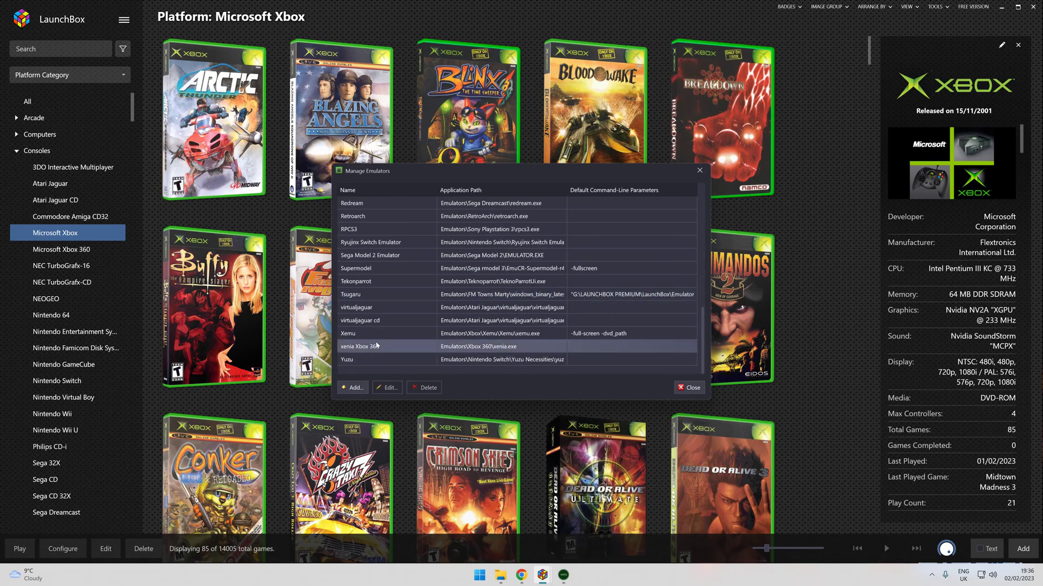
pyautogui.click(390, 333)
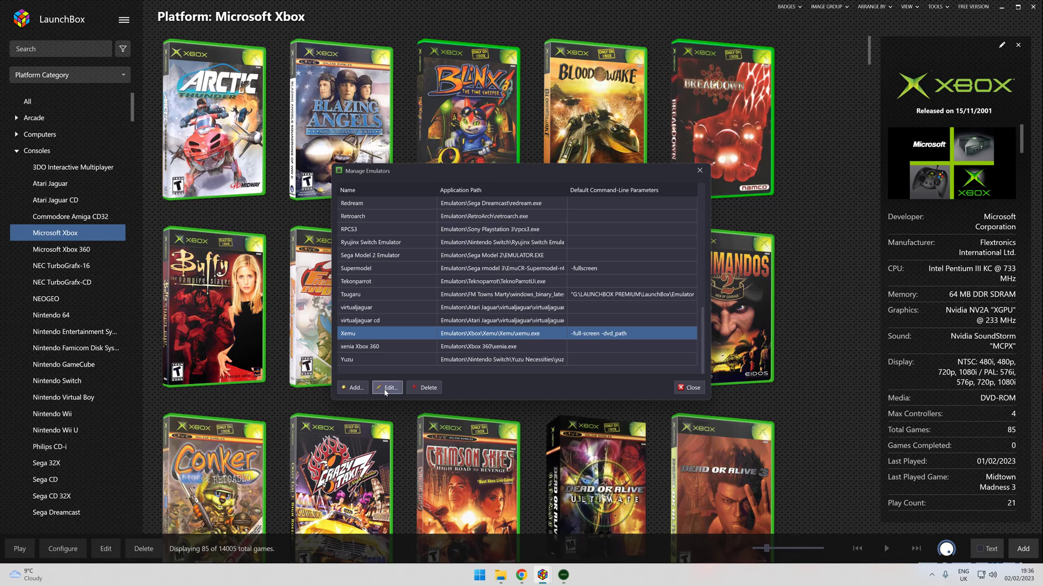
pyautogui.click(385, 391)
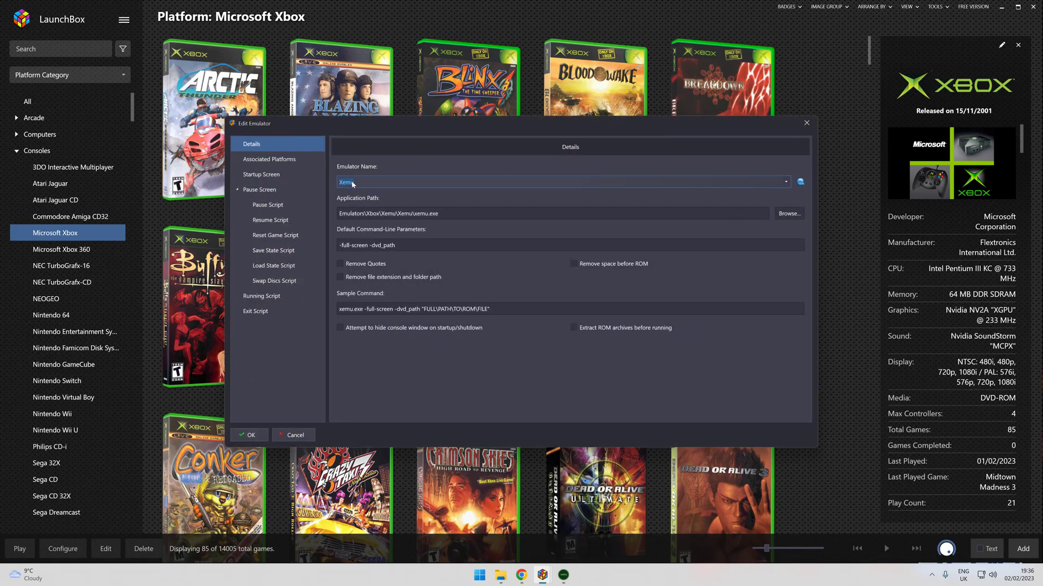
# - Show the parent Xemu folder in File Explorer and return to LaunchBox's emulator details
pyautogui.click(489, 577)
pyautogui.click(500, 575)
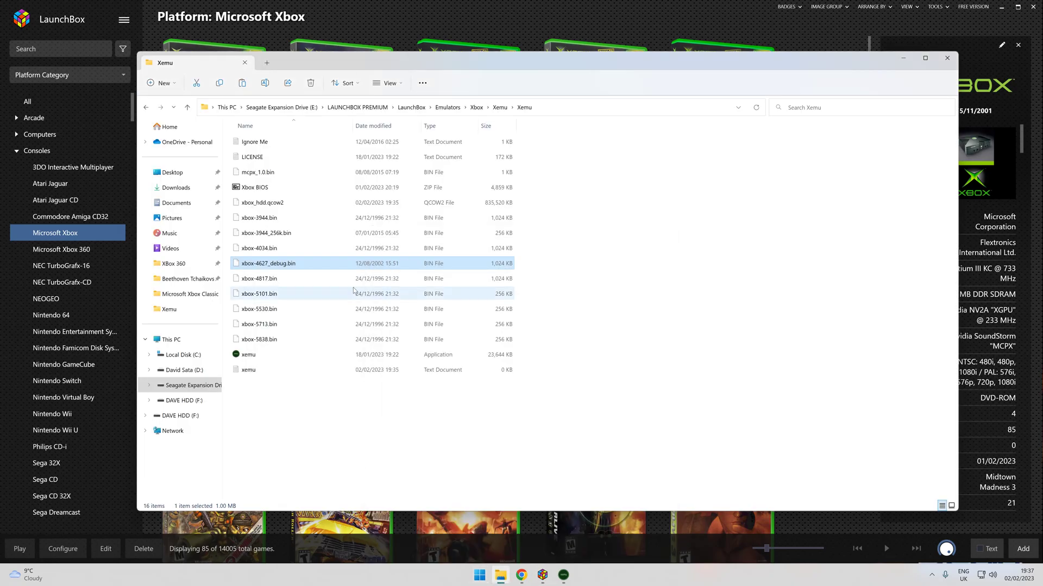
pyautogui.hotkey('alt', 'Up')
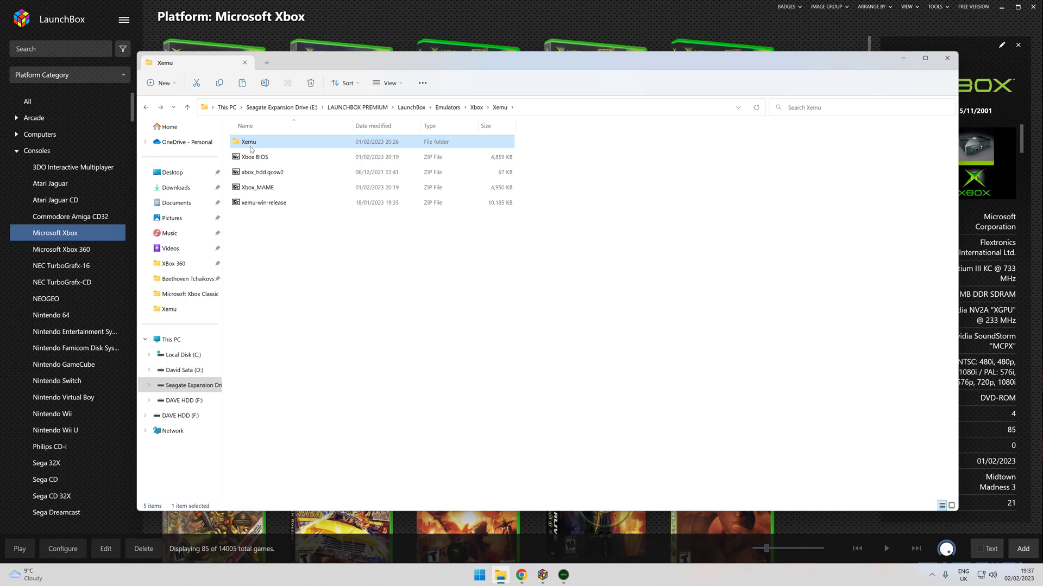
pyautogui.hotkey('alt', 'Tab')
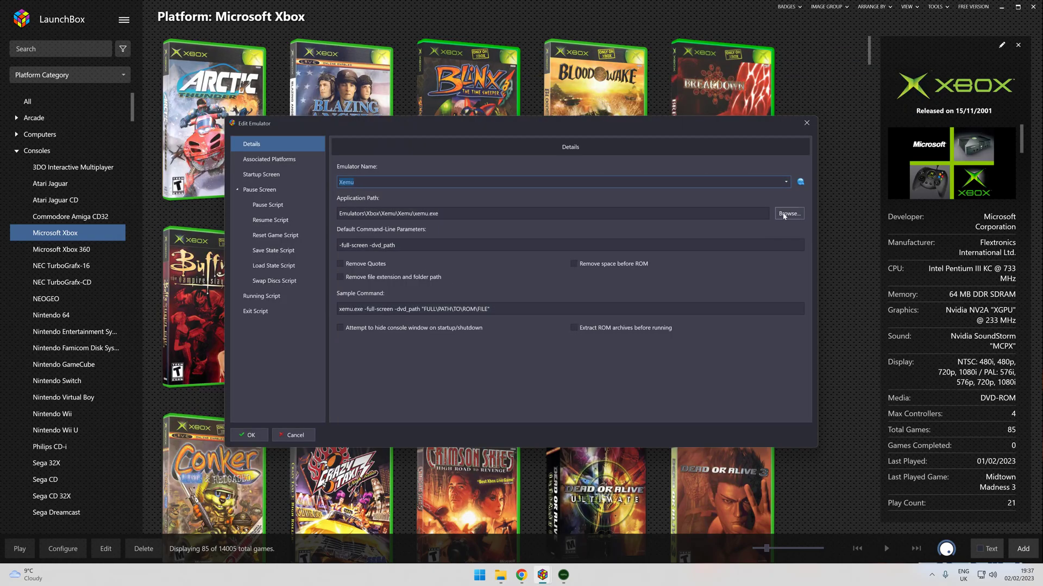
# - Browse to the xemu application in LaunchBox\Emulators\Xbox\Xemu\Xemu for the application path, leaving the existing path in place
pyautogui.click(784, 216)
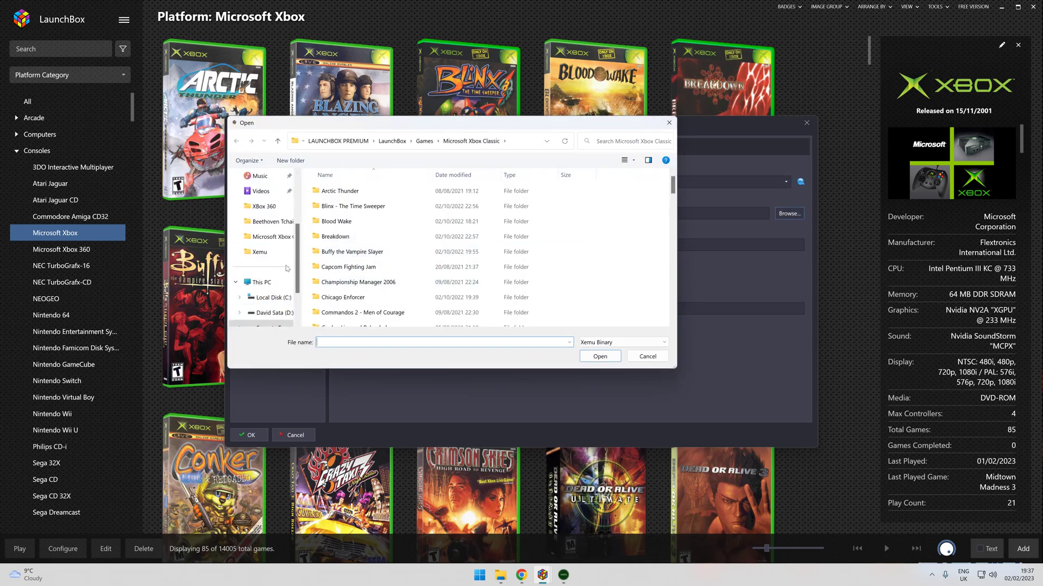
pyautogui.scroll(-1, 297, 268)
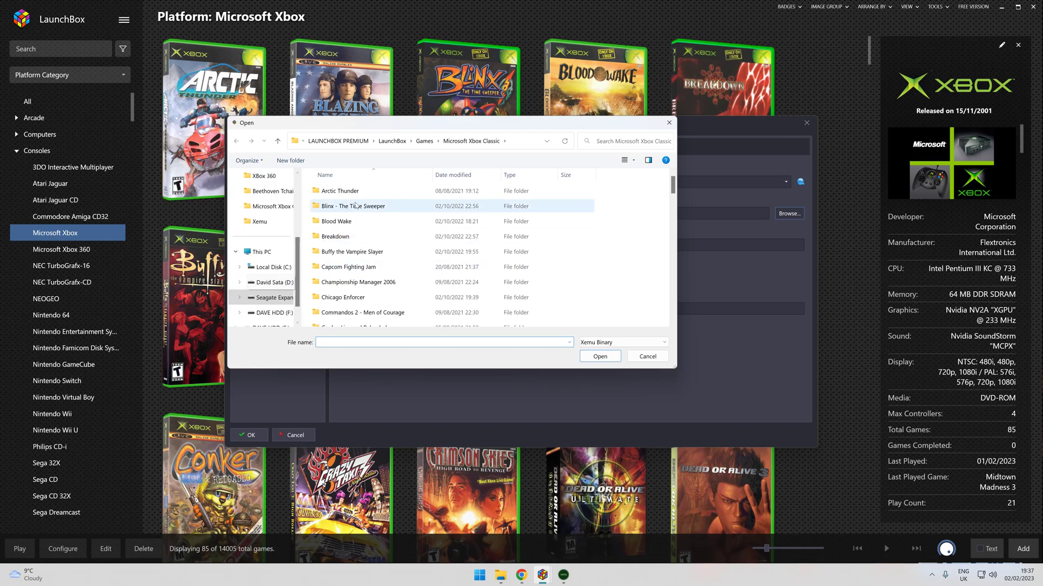
pyautogui.click(277, 143)
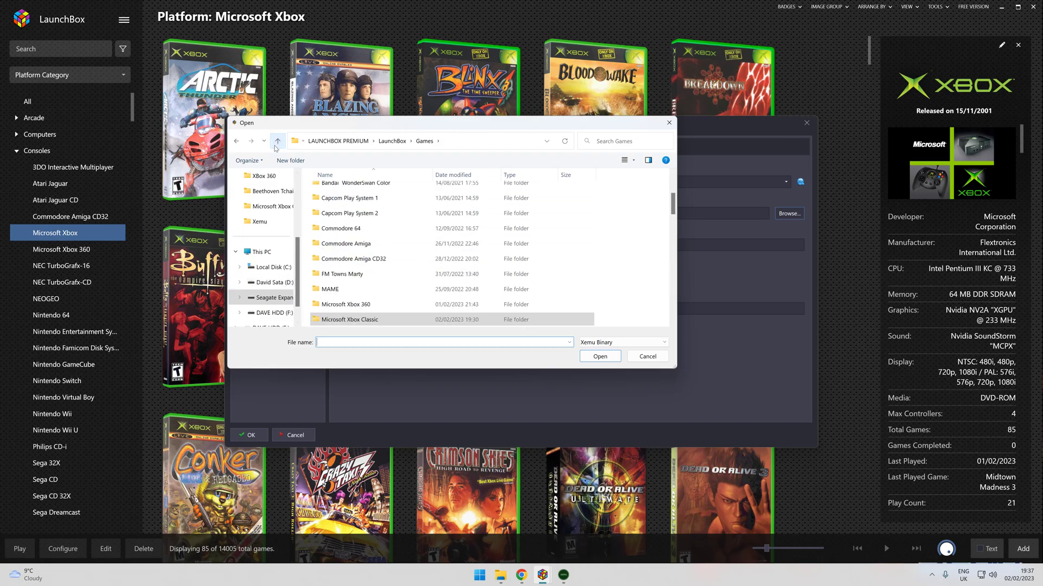
pyautogui.click(277, 141)
pyautogui.doubleClick(339, 283)
pyautogui.scroll(-5, 340, 285)
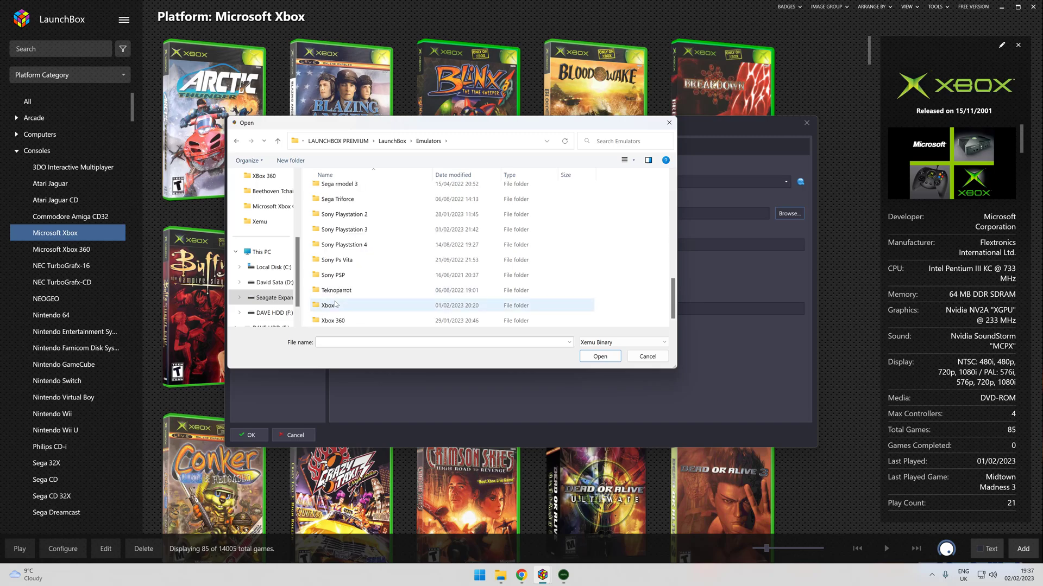
pyautogui.doubleClick(336, 305)
pyautogui.doubleClick(333, 223)
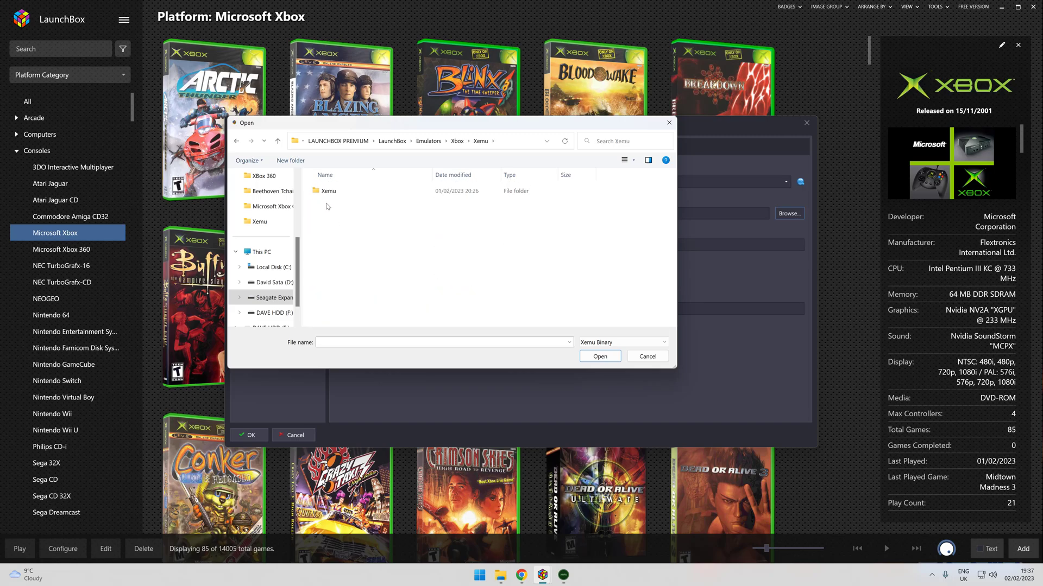
pyautogui.doubleClick(328, 191)
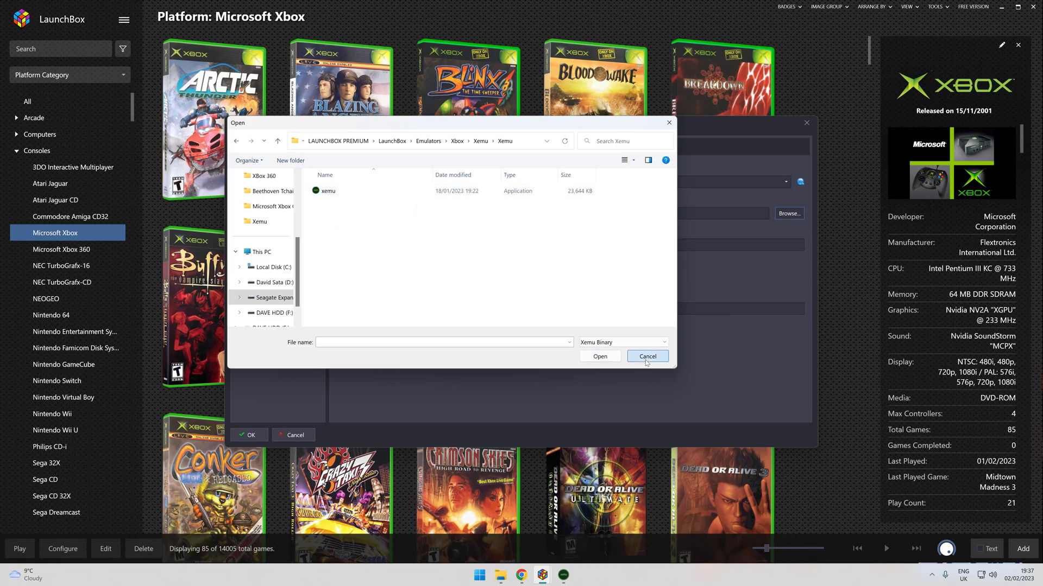
pyautogui.click(646, 361)
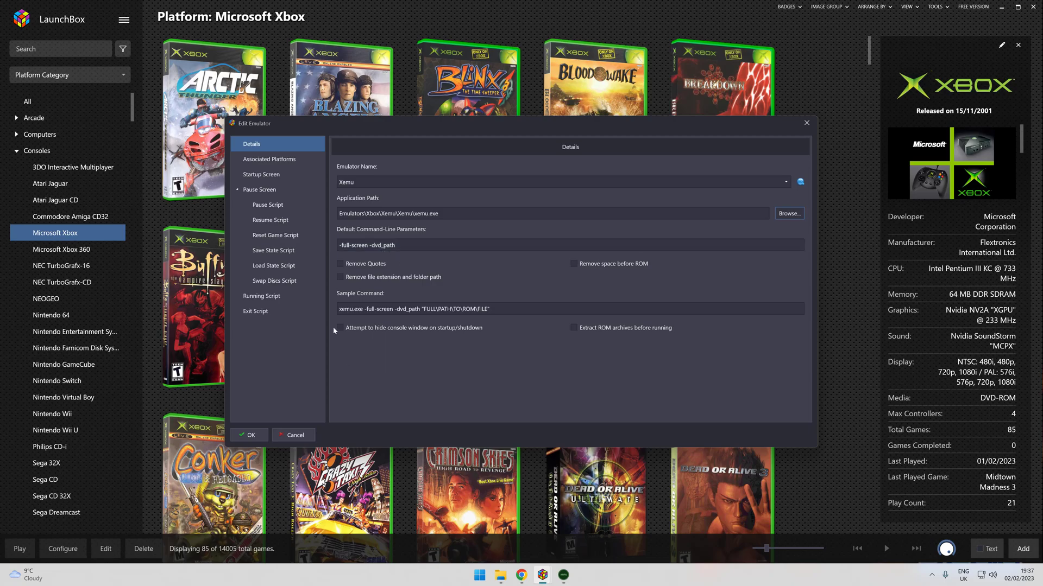
# - Review the Xemu emulator's associated platforms, and leave the emulator settings without saving changes
pyautogui.click(265, 159)
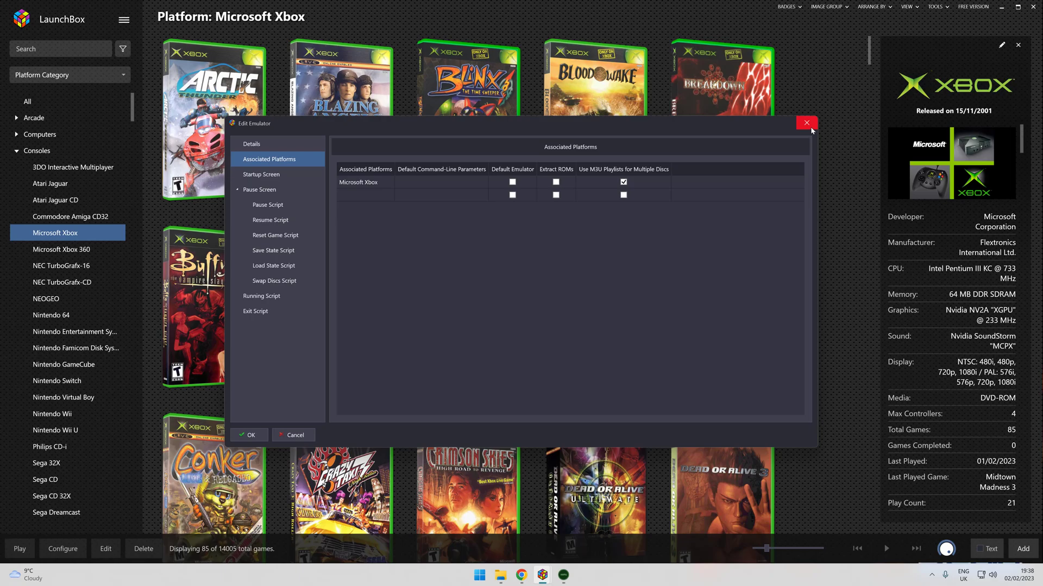
pyautogui.click(294, 435)
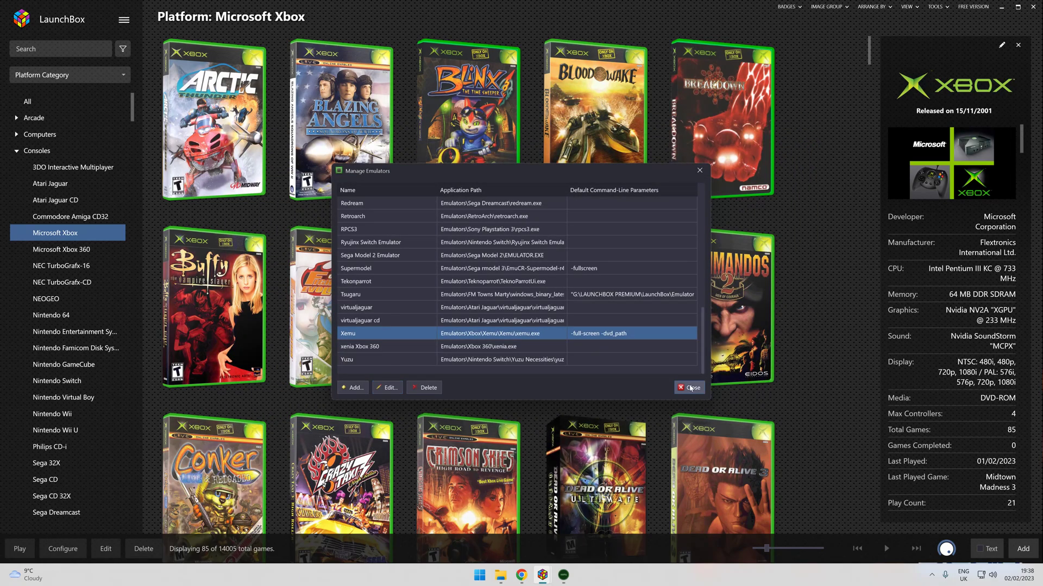
pyautogui.click(690, 388)
# - Close the open xemu window and launch Forza Motorsport from the Microsoft Xbox games
pyautogui.scroll(-5, 459, 402)
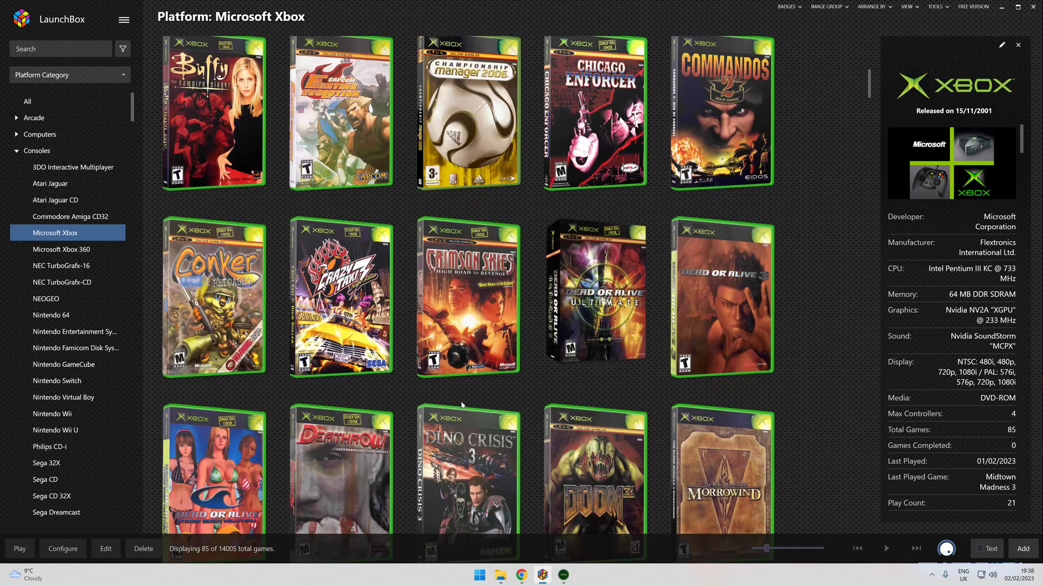
pyautogui.scroll(-5, 462, 405)
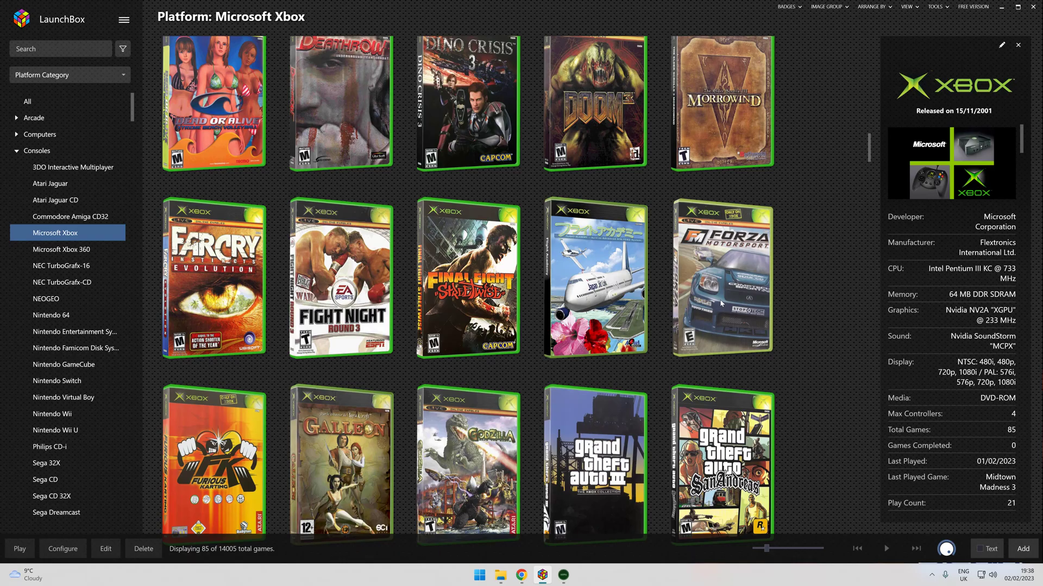
pyautogui.click(721, 303)
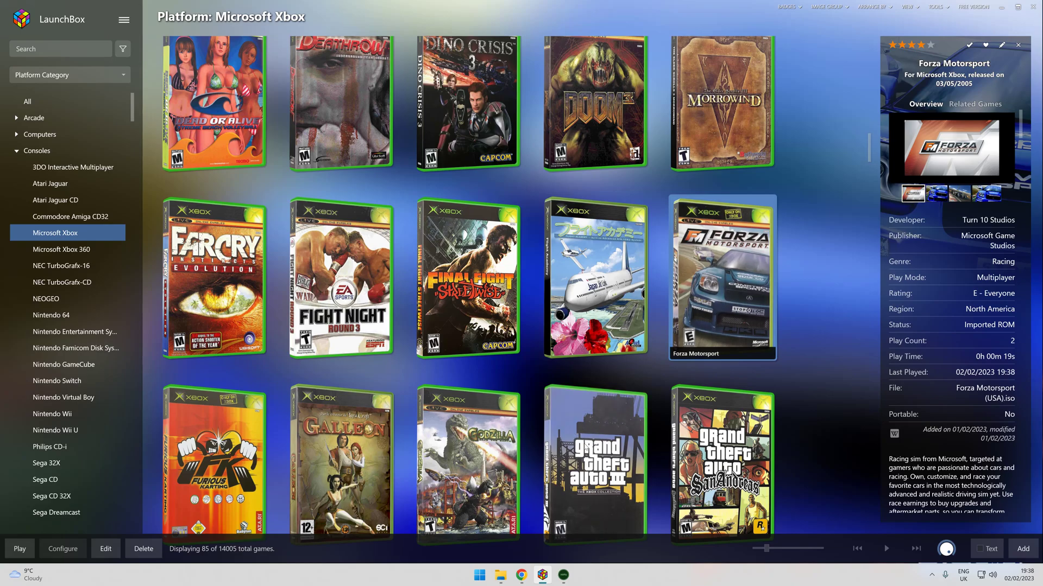
pyautogui.moveTo(563, 582)
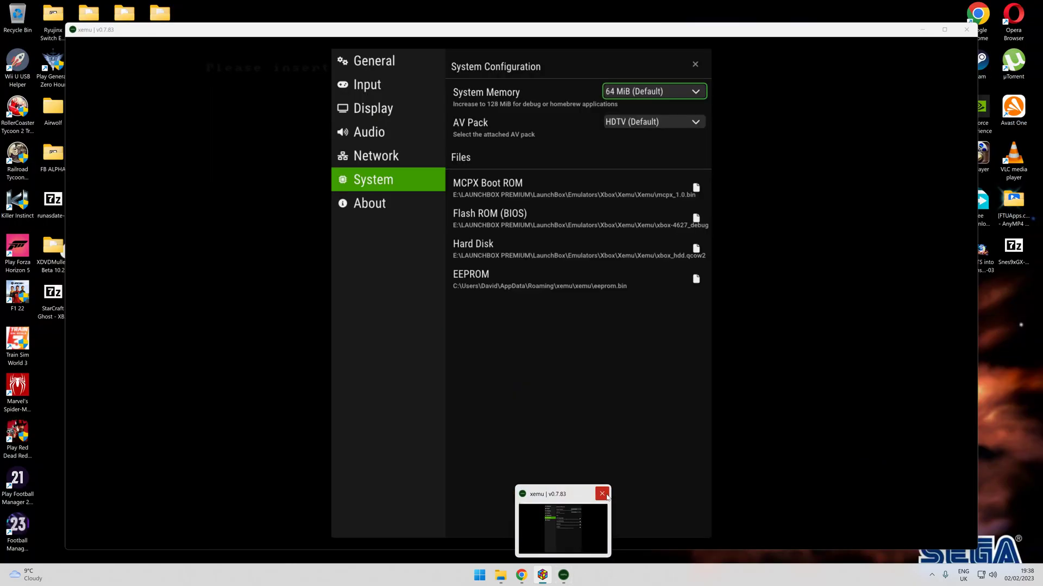
pyautogui.click(602, 493)
pyautogui.press('Down')
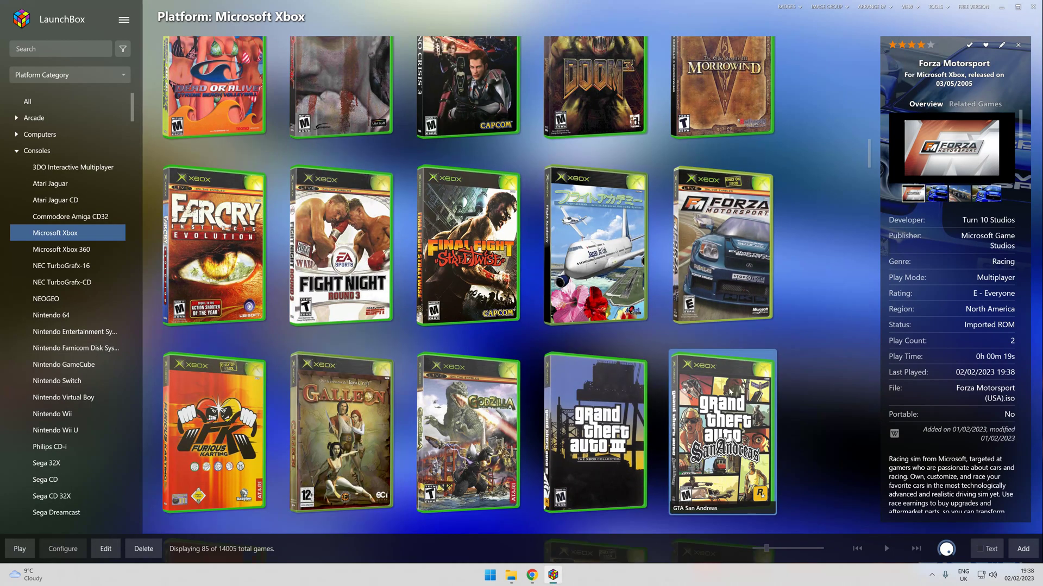
pyautogui.press('Return')
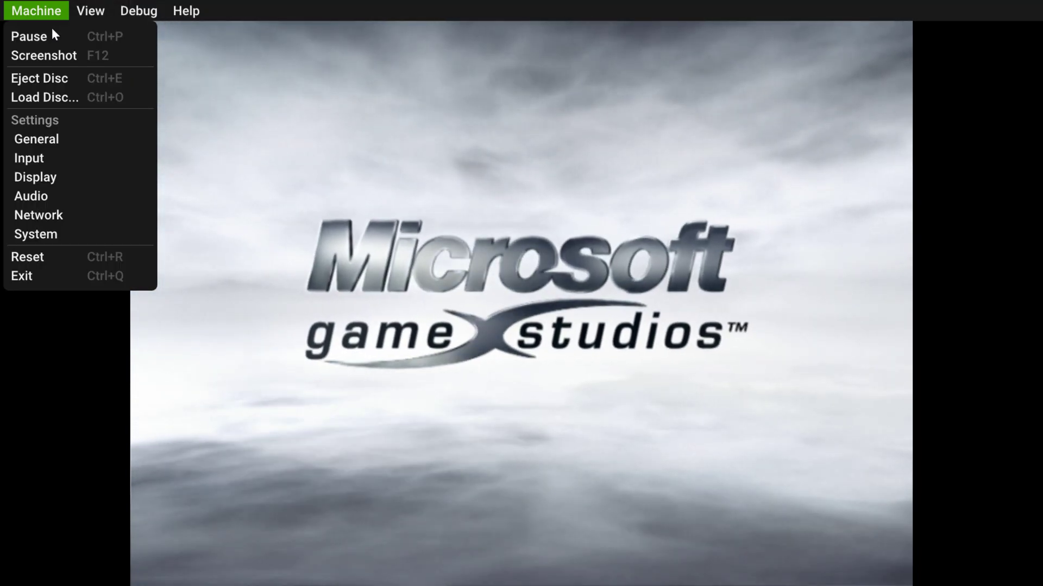
# - Exit xemu during the game's intro and minimise LaunchBox to return to the Xemu folder
pyautogui.press('Down')
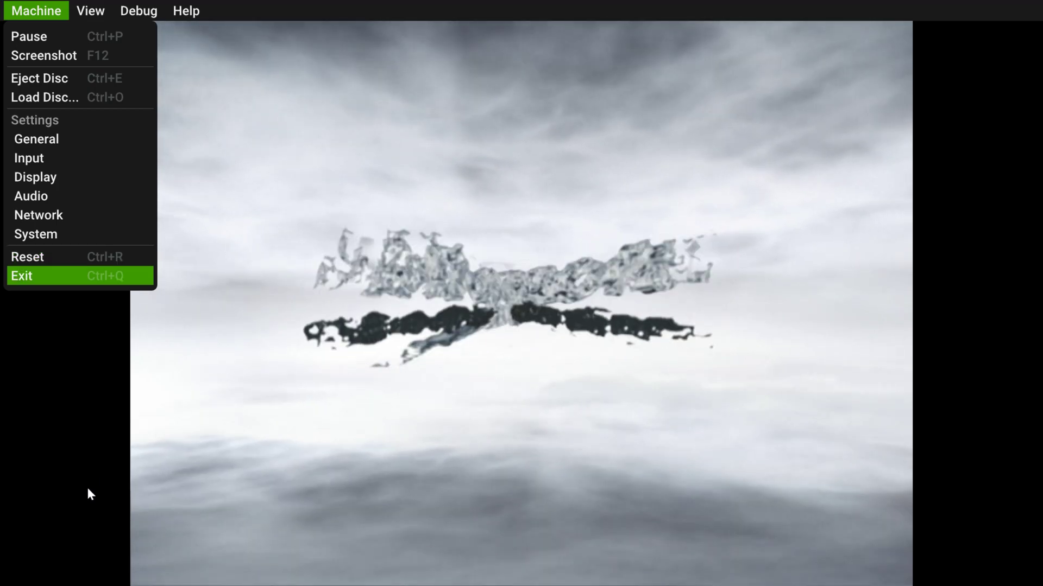
pyautogui.press('Return')
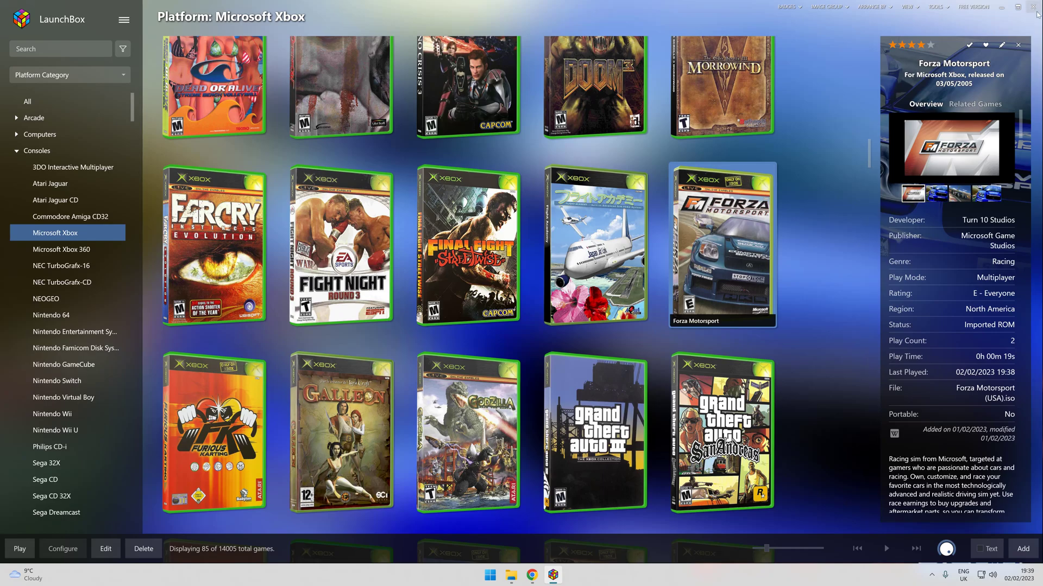
pyautogui.click(1002, 8)
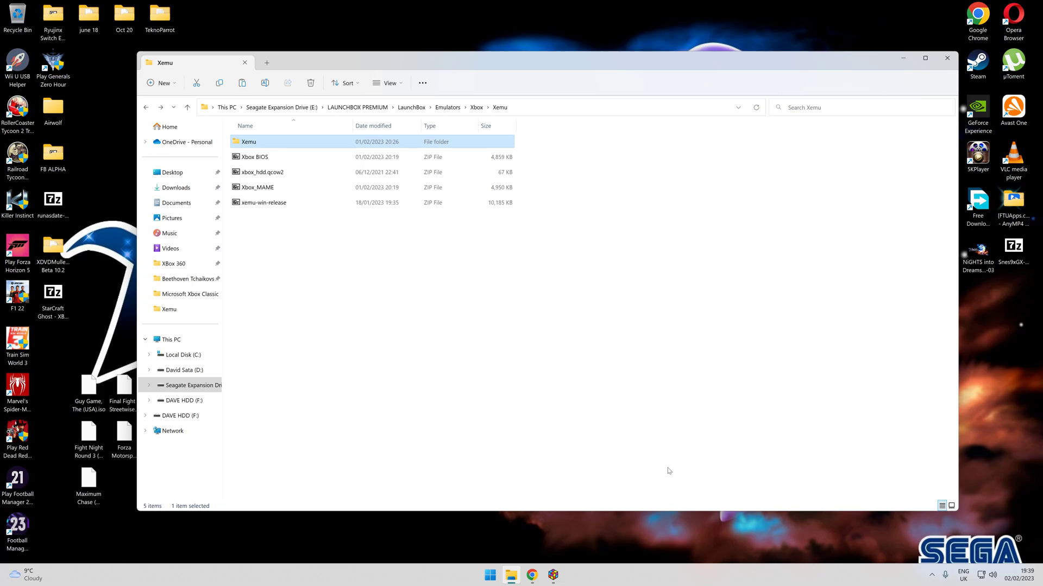
pyautogui.moveTo(558, 584)
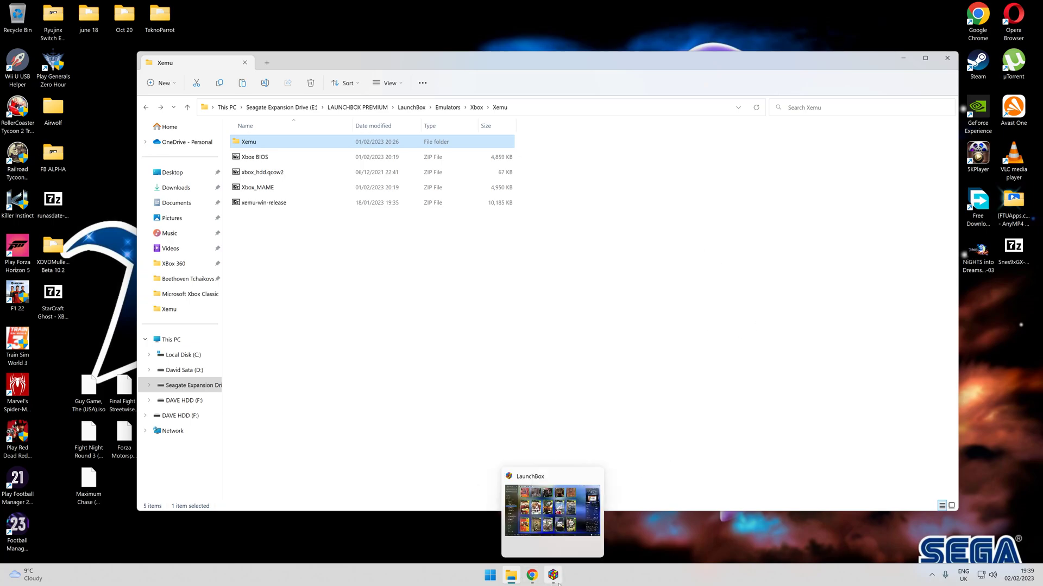